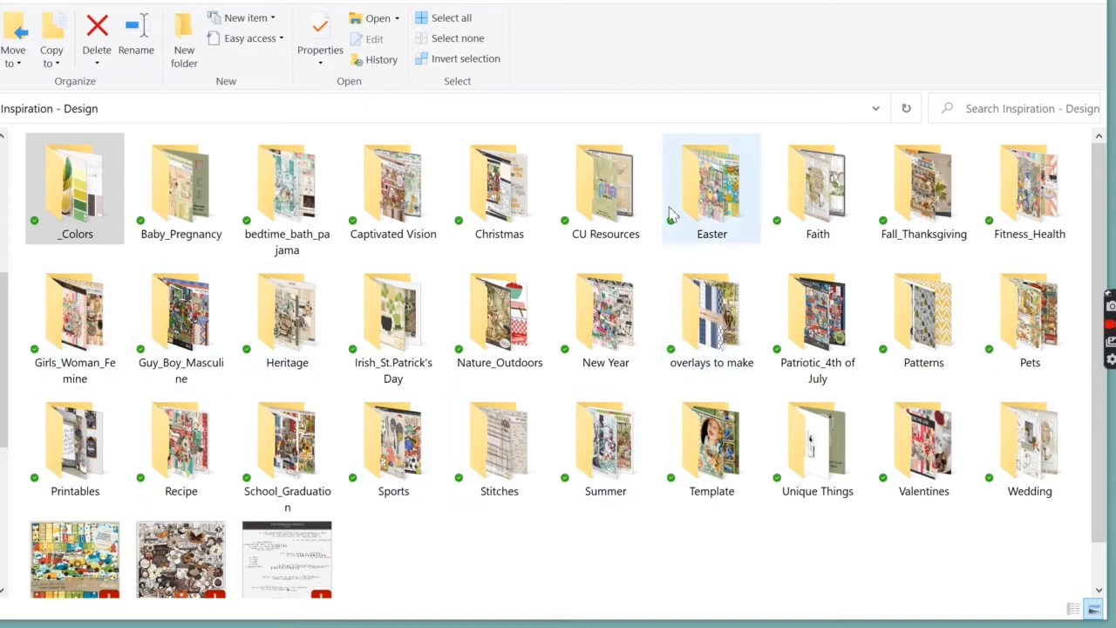
# - Look through the images in the Easter folder and return to the Inspiration - Design folder
pyautogui.doubleClick(713, 194)
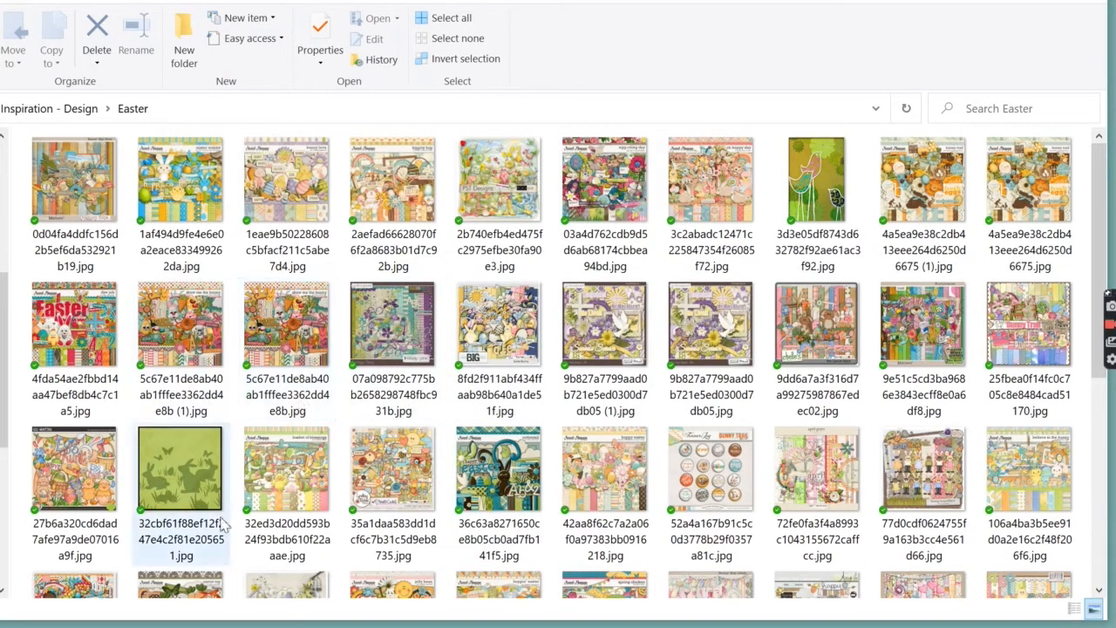
pyautogui.scroll(-3, 357, 523)
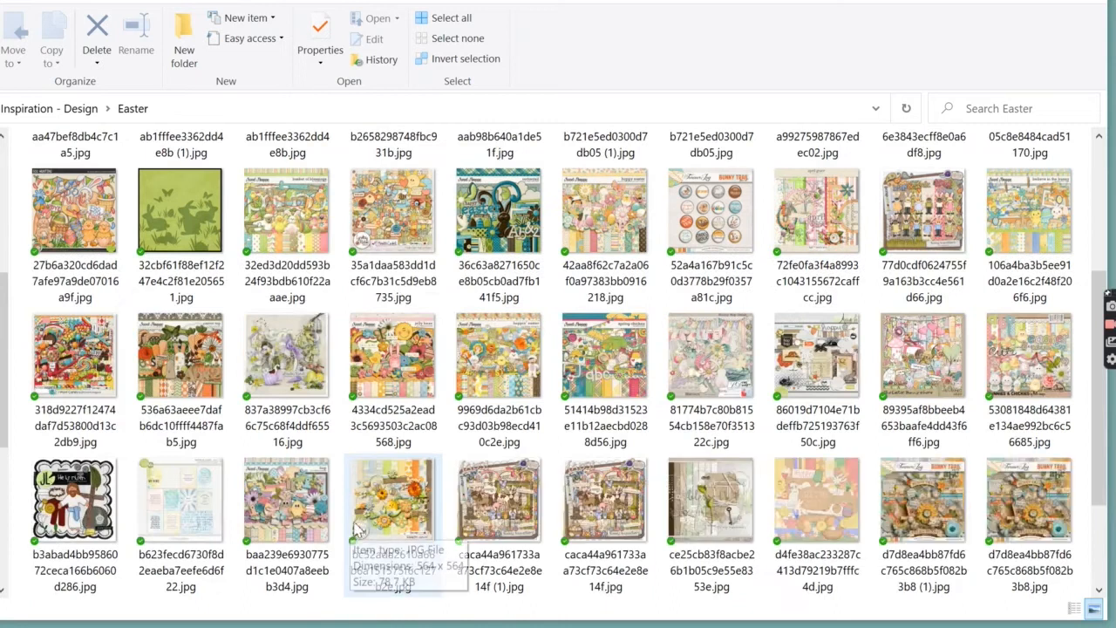
pyautogui.scroll(3, 357, 527)
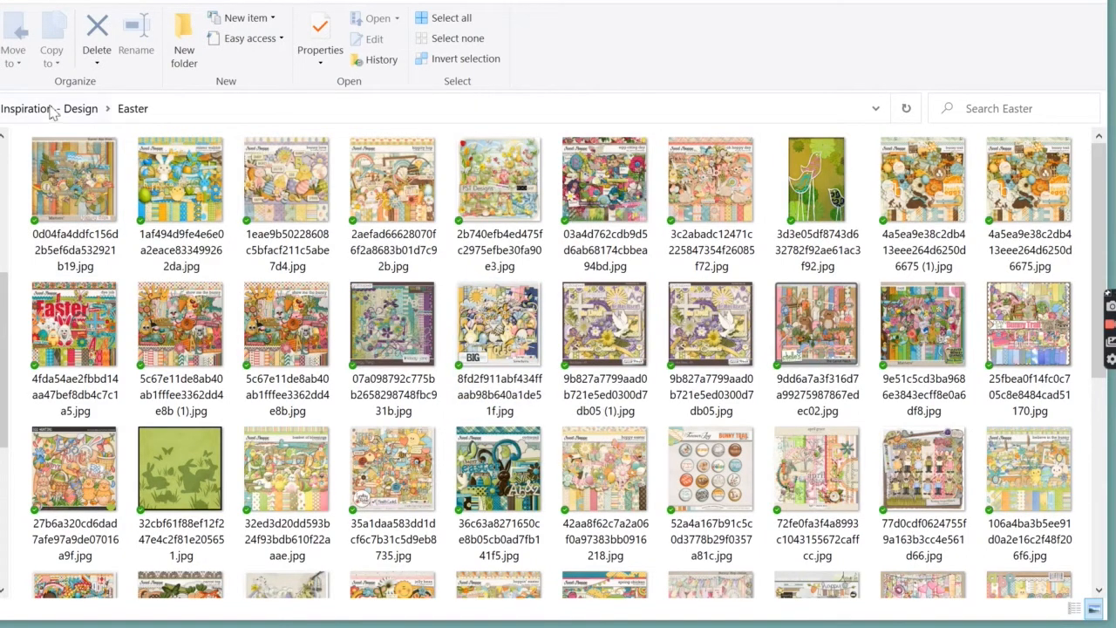
pyautogui.click(75, 119)
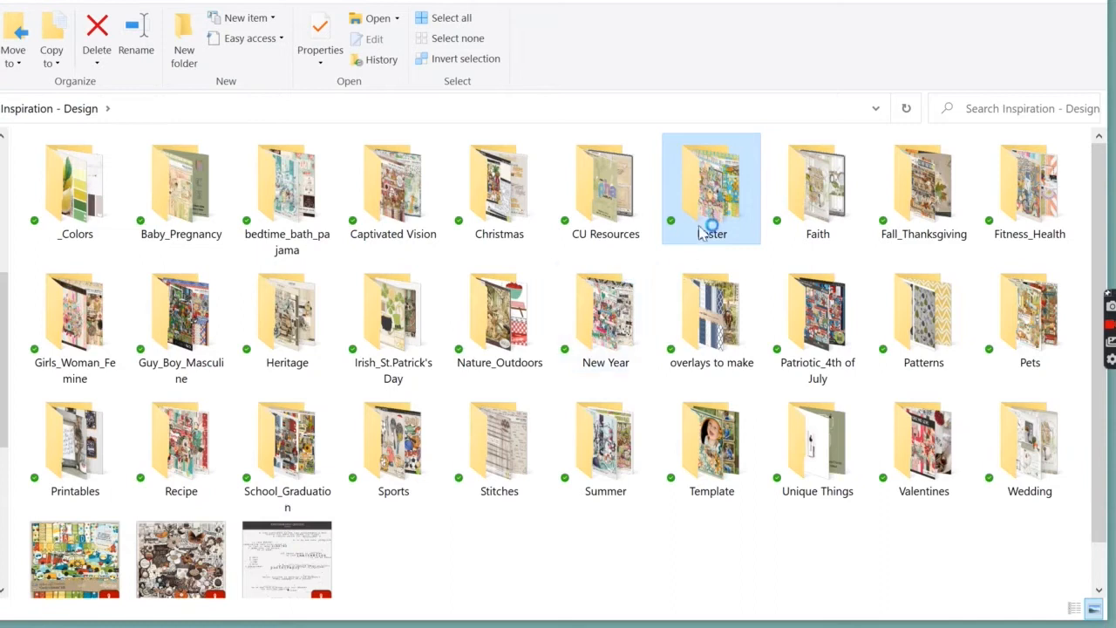
# - Select all images in the Easter folder and send them to Acrobat for combining
pyautogui.doubleClick(713, 220)
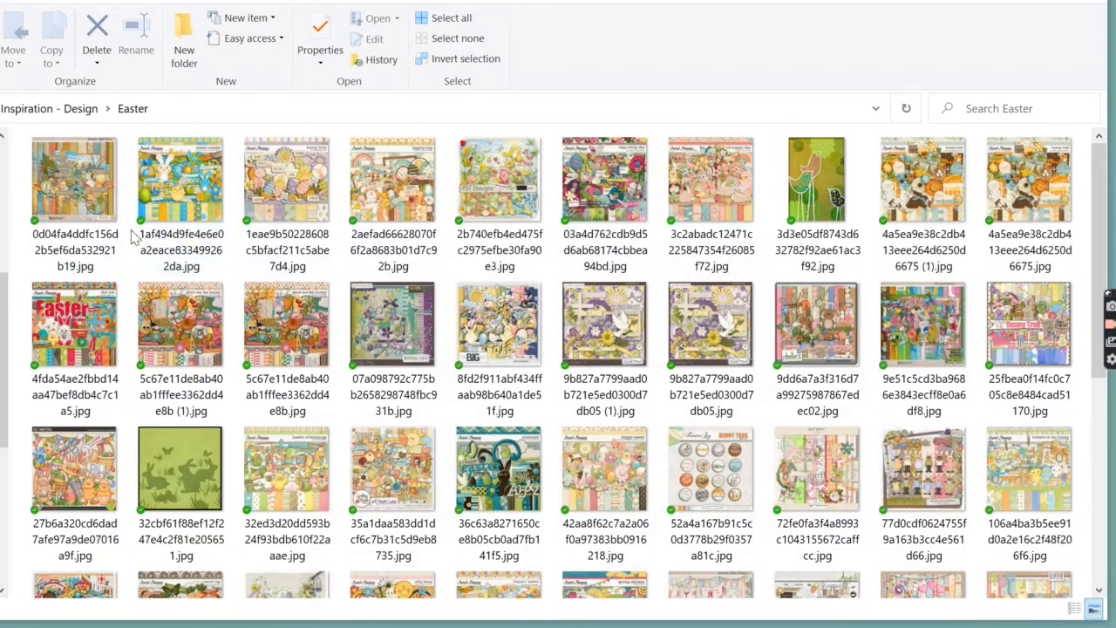
pyautogui.click(63, 185)
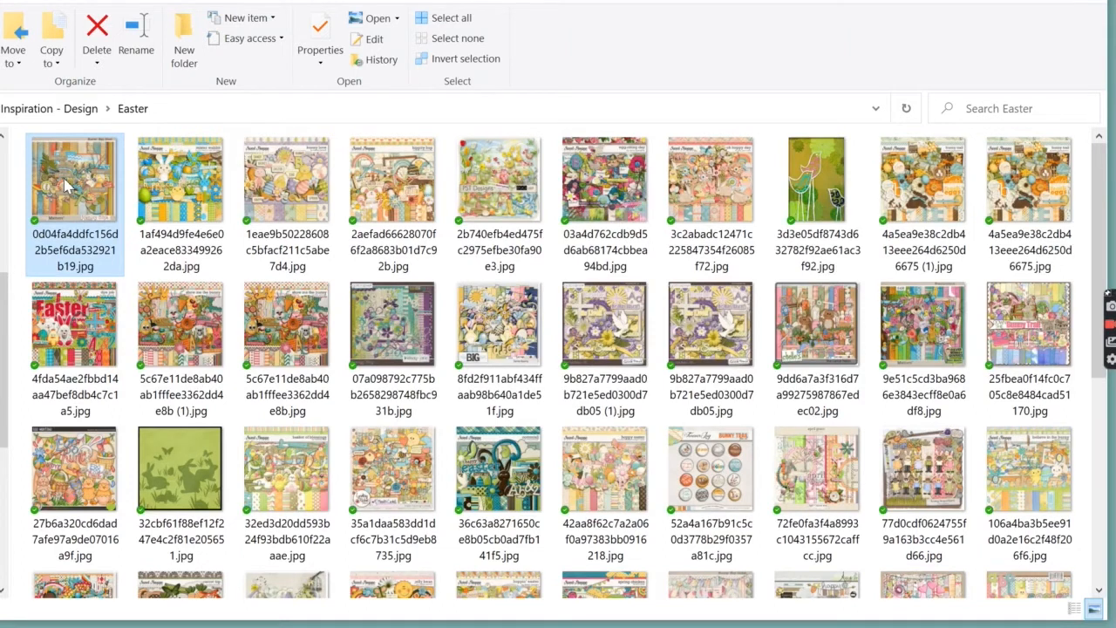
pyautogui.hotkey('ctrl', 'a')
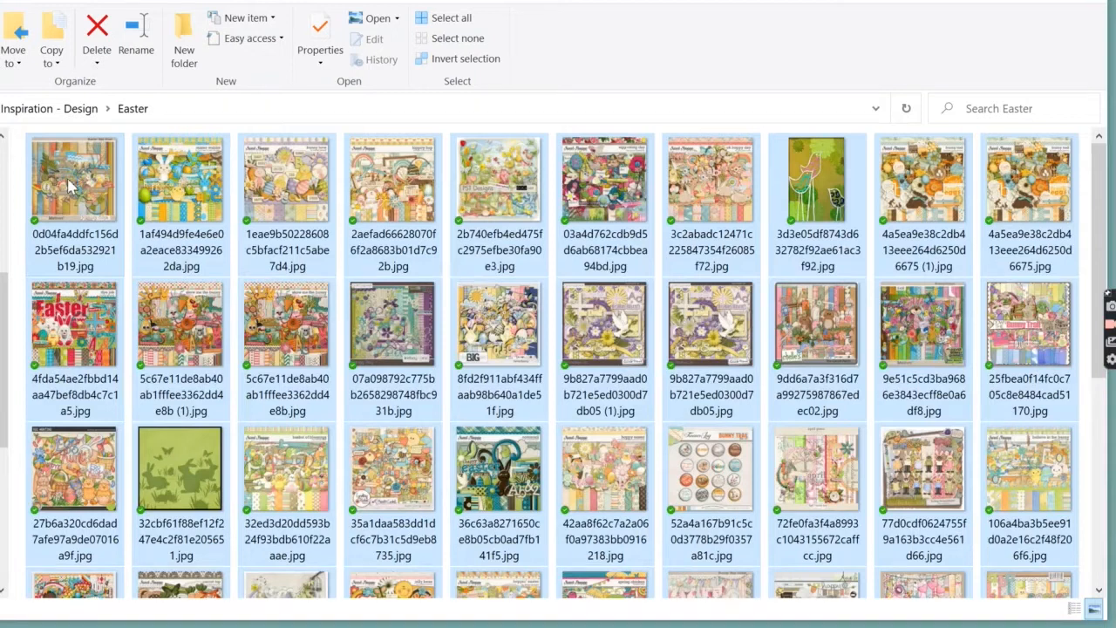
pyautogui.rightClick(436, 200)
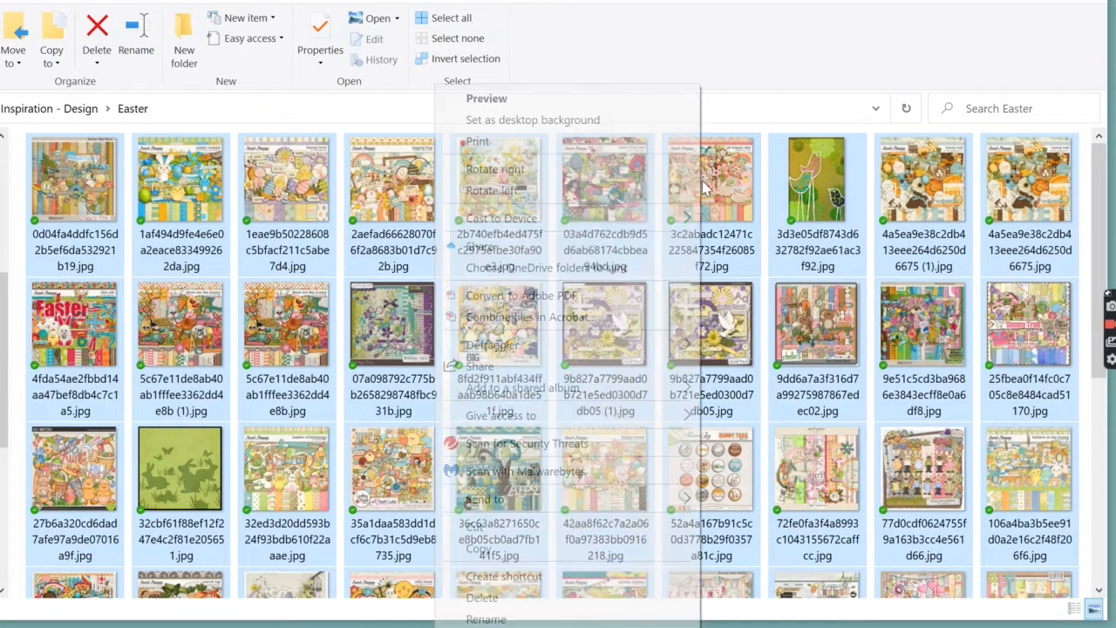
pyautogui.click(542, 316)
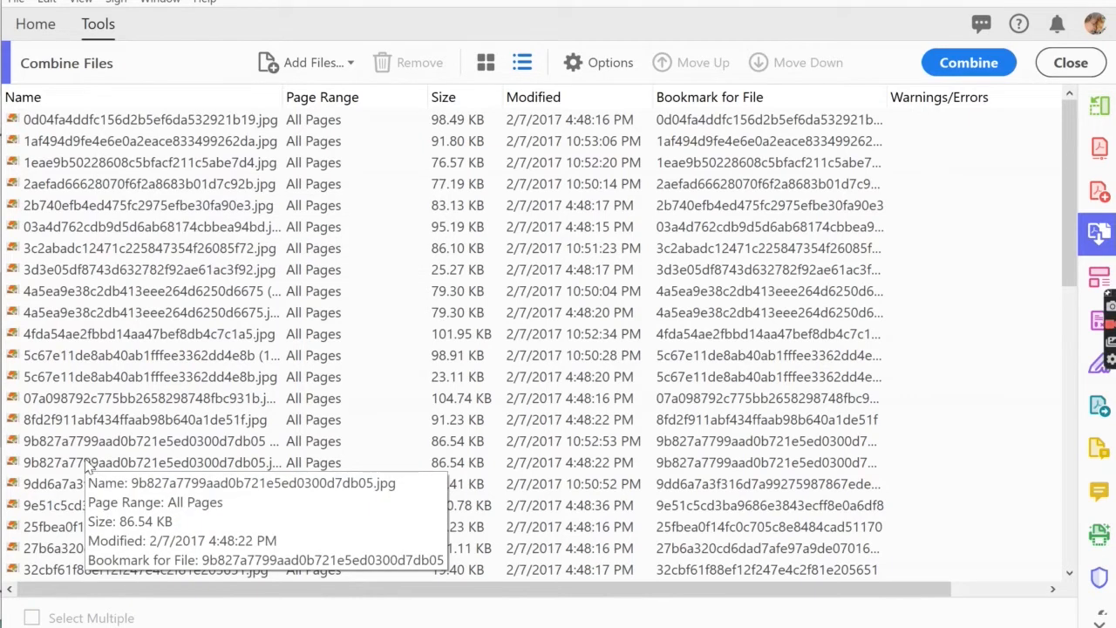
# - Review the queued images, sort them by name and combine them into a single PDF
pyautogui.moveTo(406, 9); pyautogui.dragTo(416, 362)
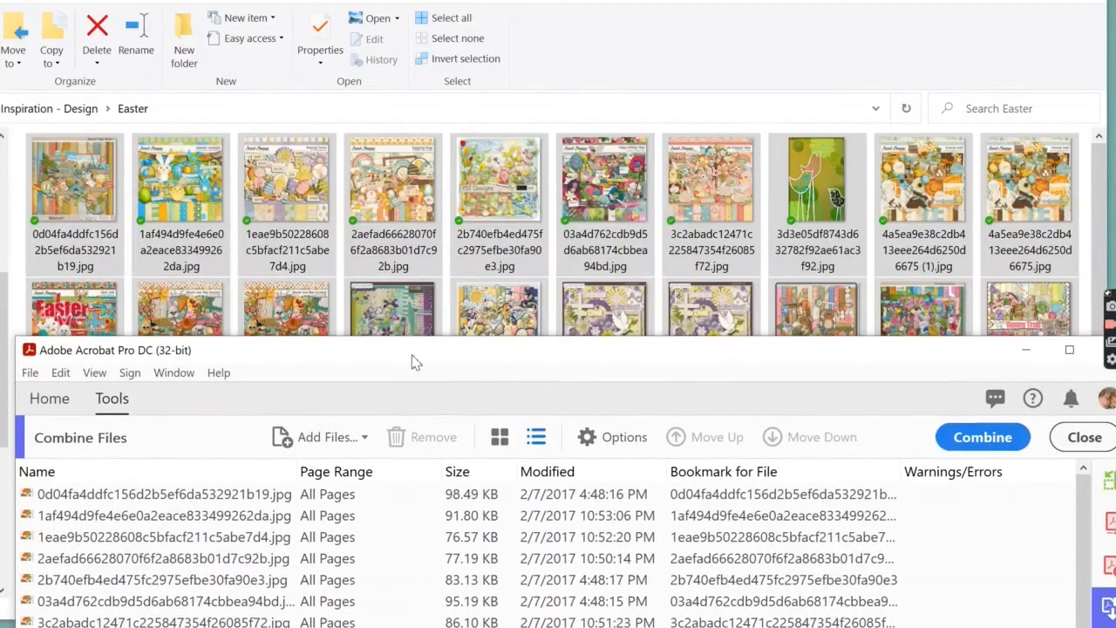
pyautogui.moveTo(416, 362); pyautogui.dragTo(373, 2)
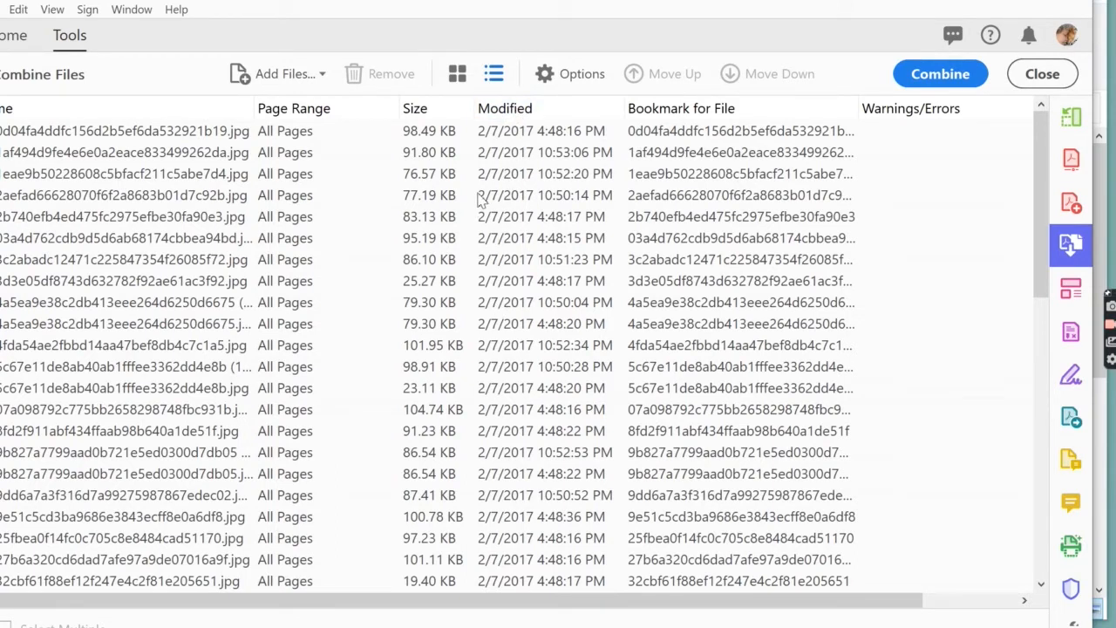
pyautogui.scroll(-5, 503, 371)
pyautogui.scroll(-6, 503, 371)
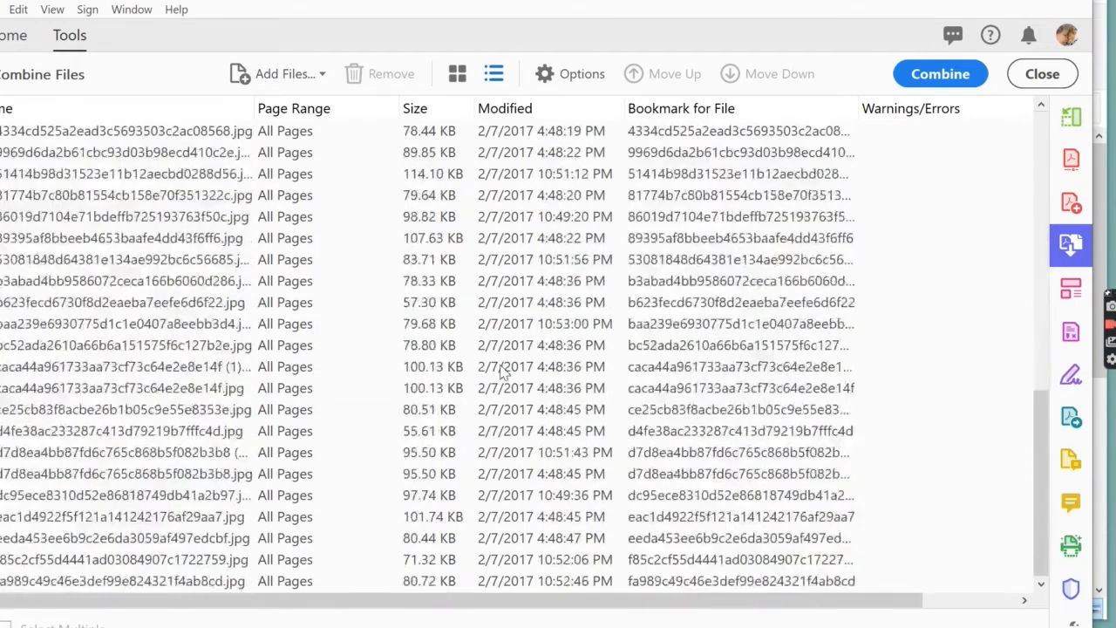
pyautogui.scroll(11, 503, 370)
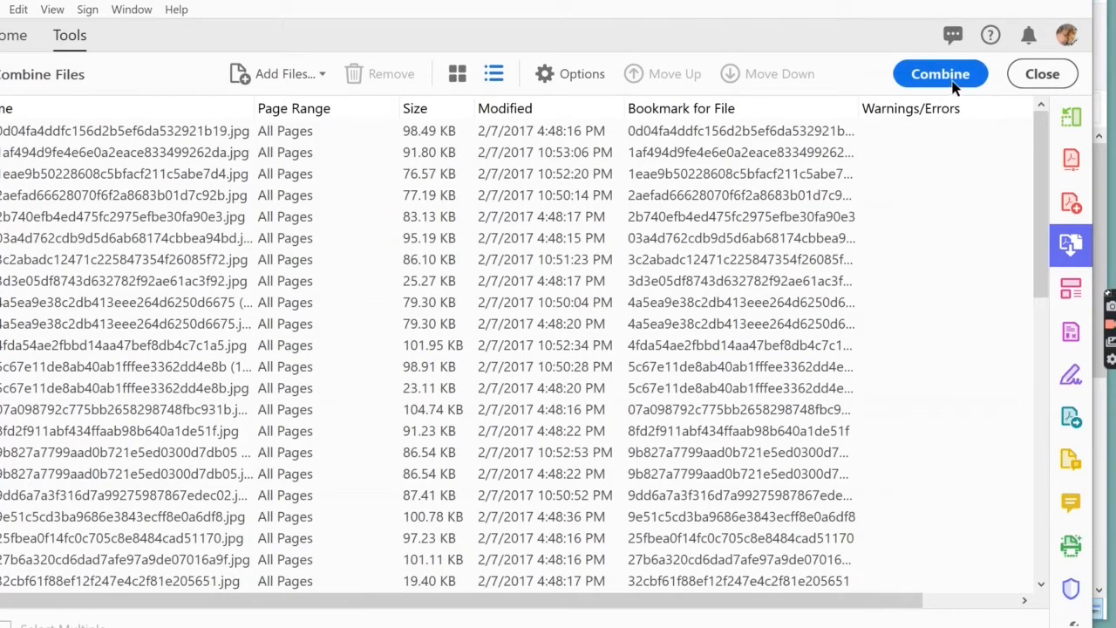
pyautogui.click(577, 108)
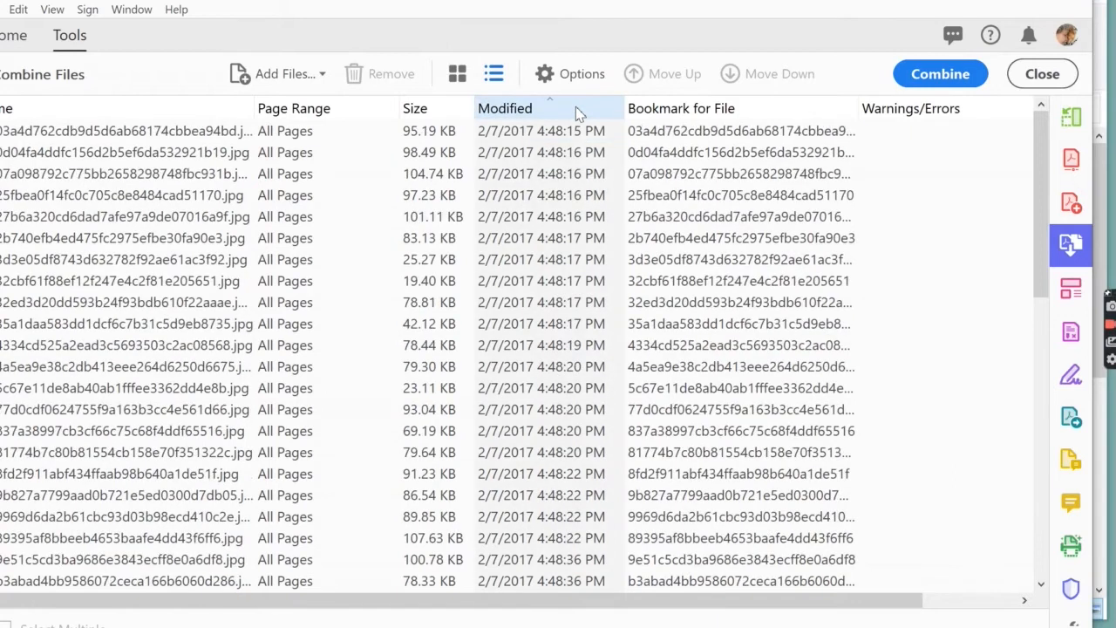
pyautogui.click(209, 117)
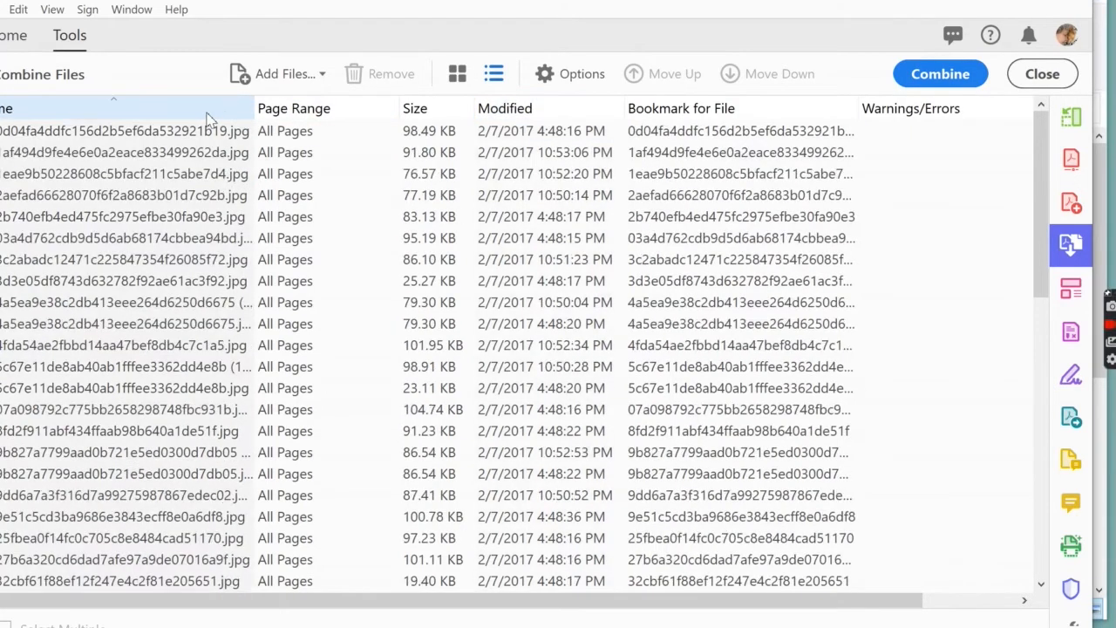
pyautogui.click(941, 79)
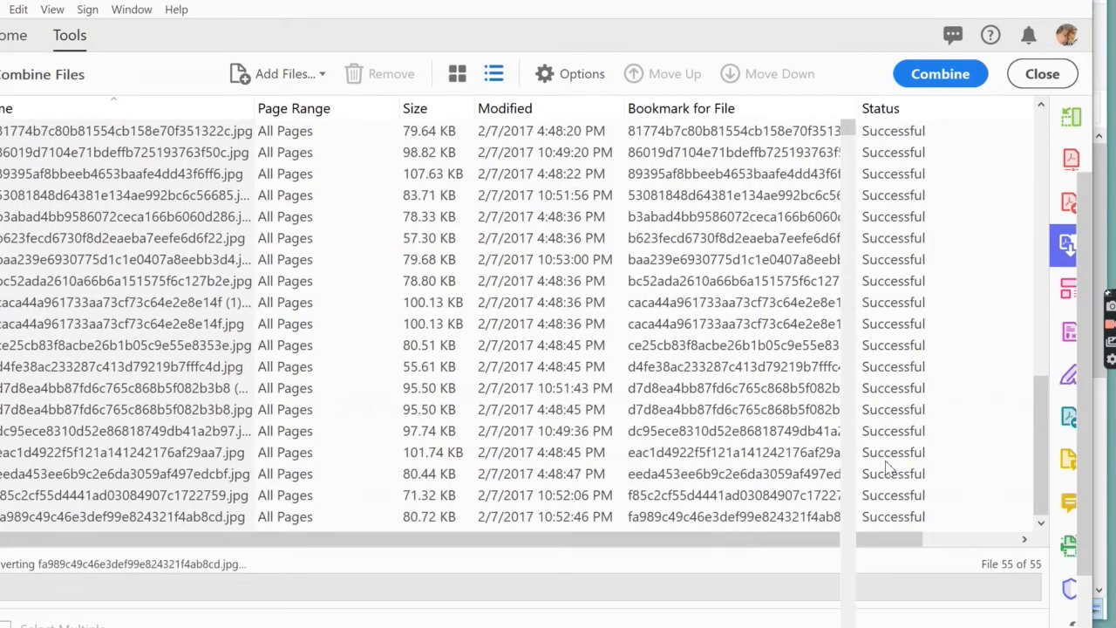
# - Skim the combined PDF, save it to the Desktop as Easter, and close Acrobat
pyautogui.scroll(-3, 584, 445)
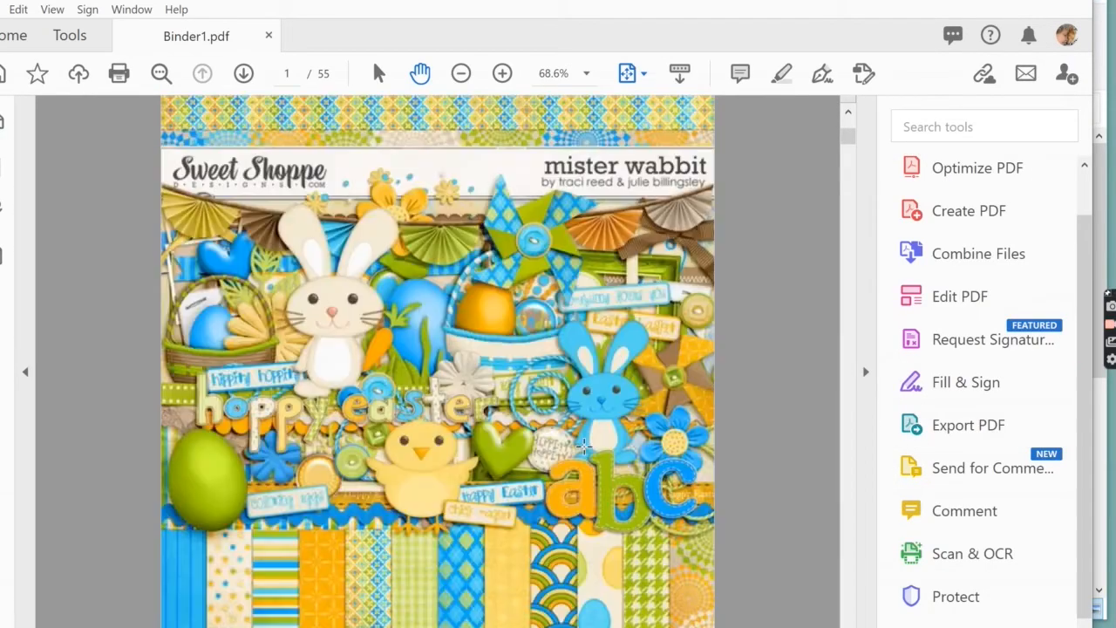
pyautogui.scroll(-5, 584, 446)
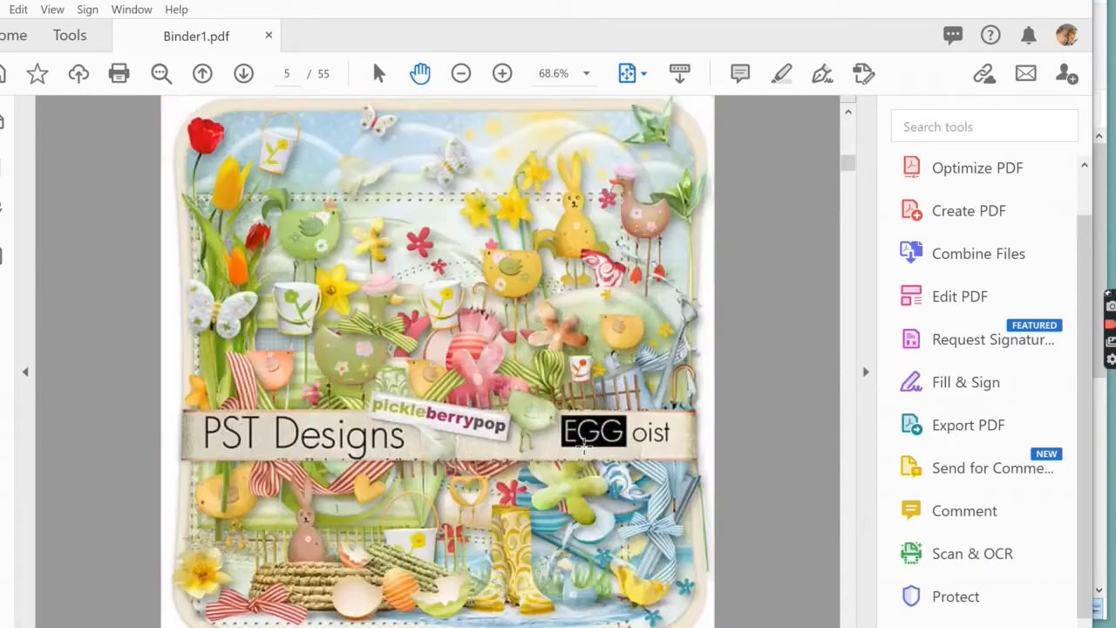
pyautogui.scroll(-5, 583, 446)
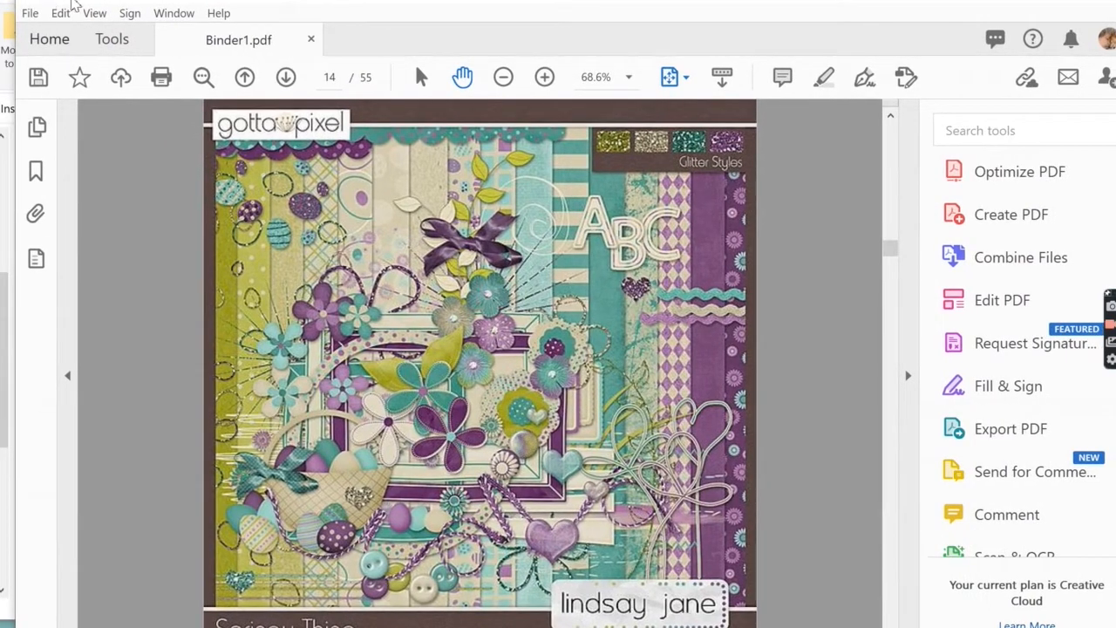
pyautogui.click(38, 77)
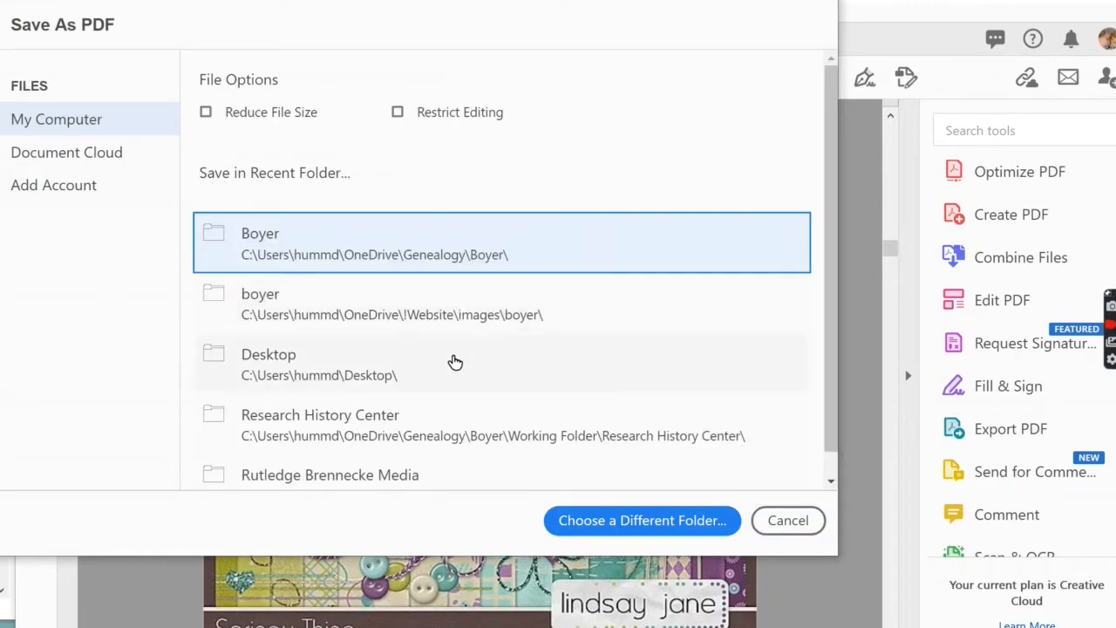
pyautogui.click(430, 366)
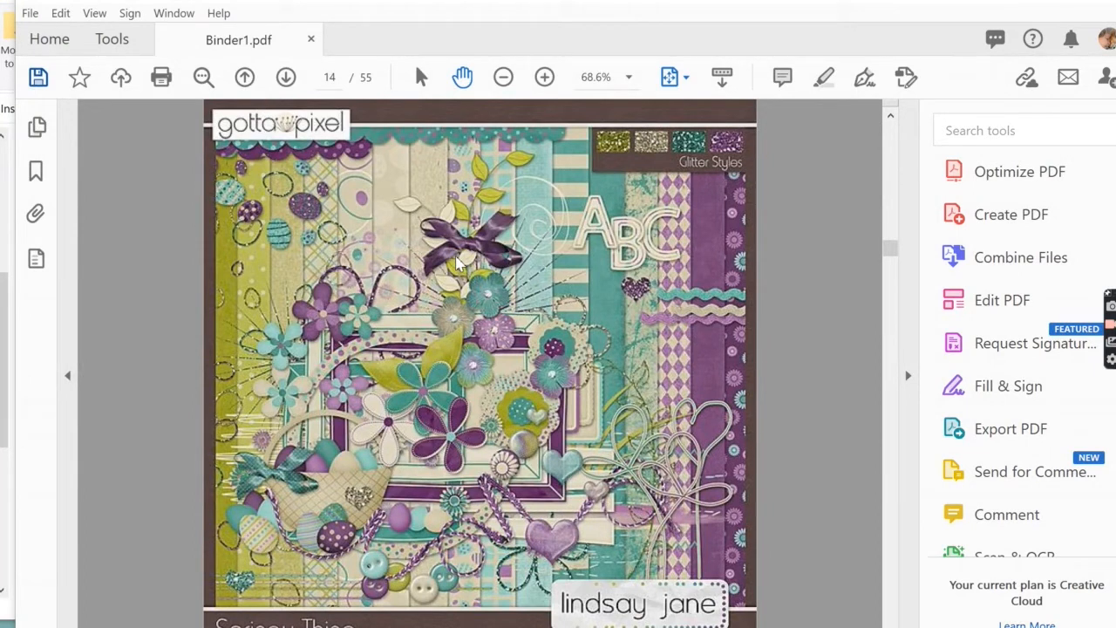
pyautogui.write('Easter')
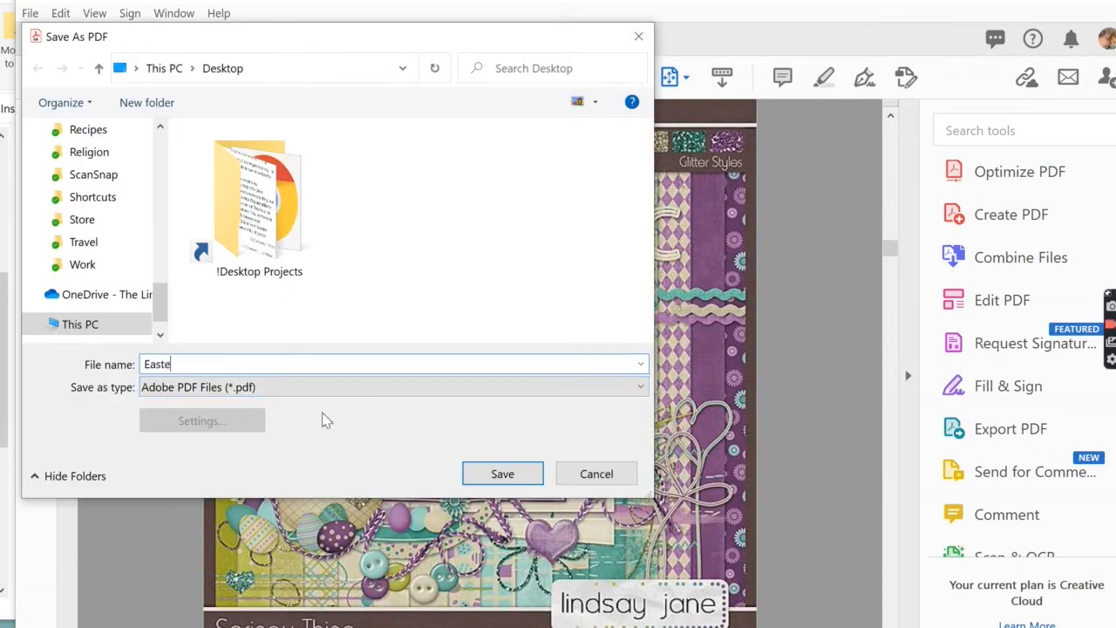
pyautogui.click(486, 472)
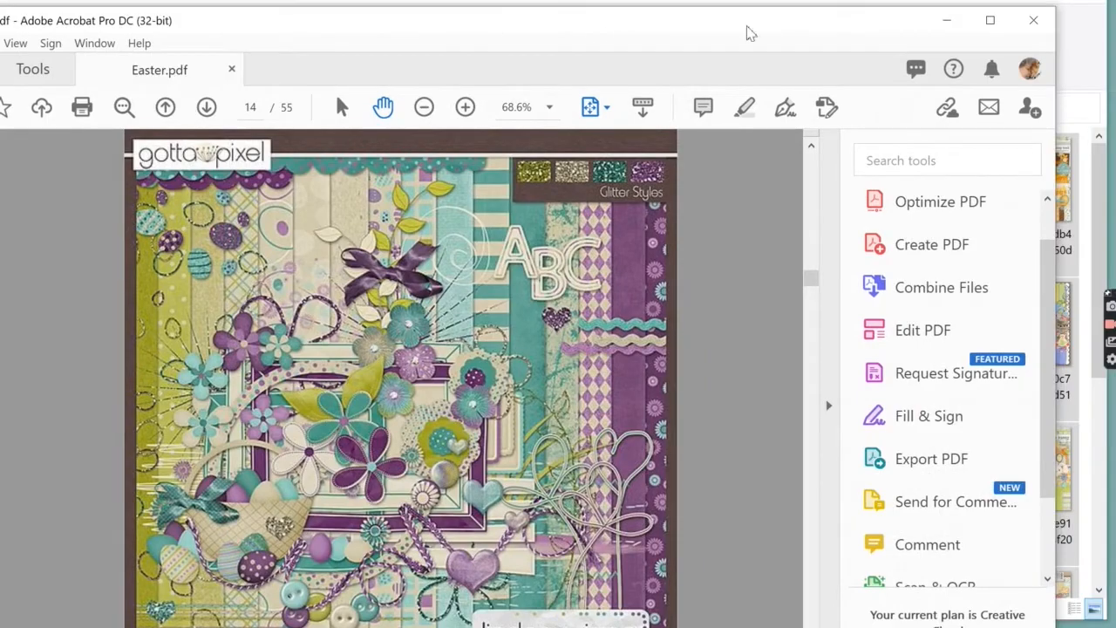
pyautogui.click(1033, 19)
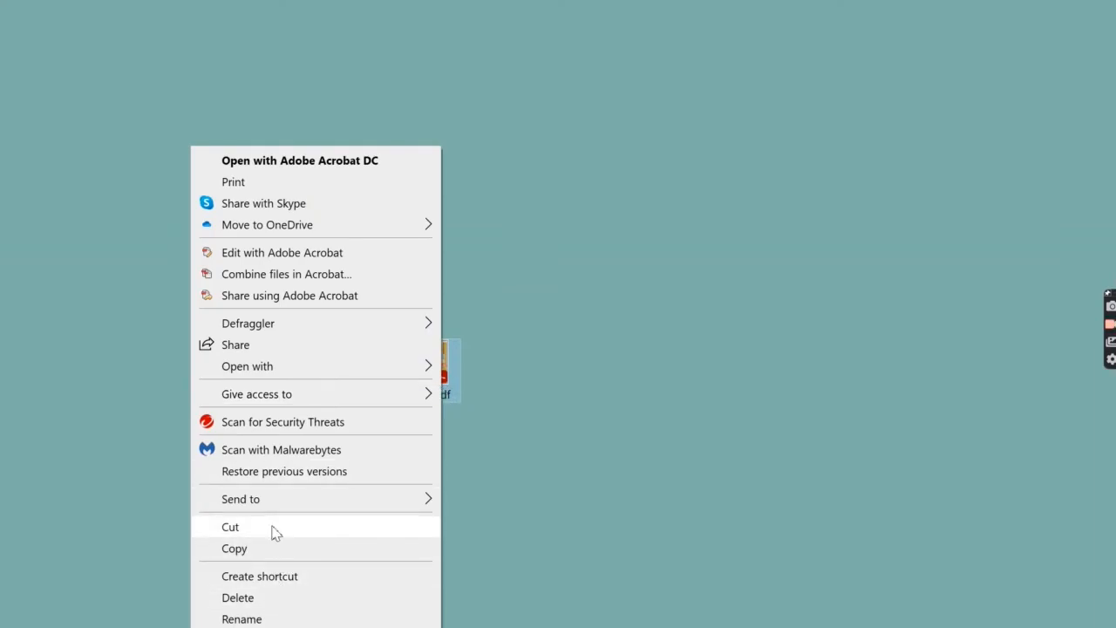
# - Move Easter.pdf from the Desktop into the Inspiration - Design folder by cutting and pasting it
pyautogui.click(275, 533)
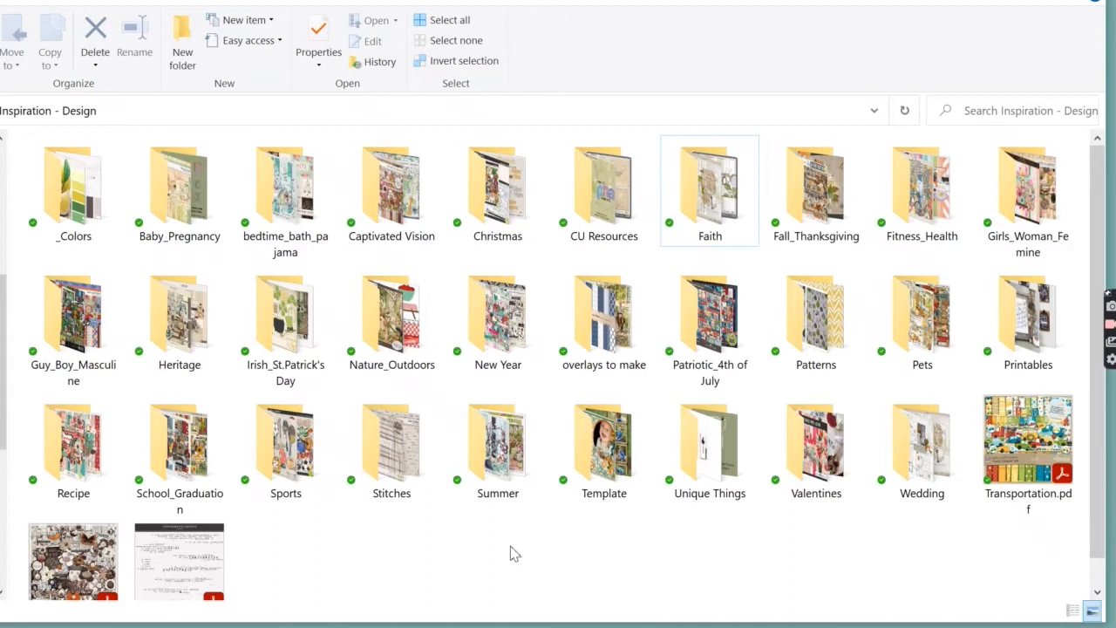
pyautogui.rightClick(465, 541)
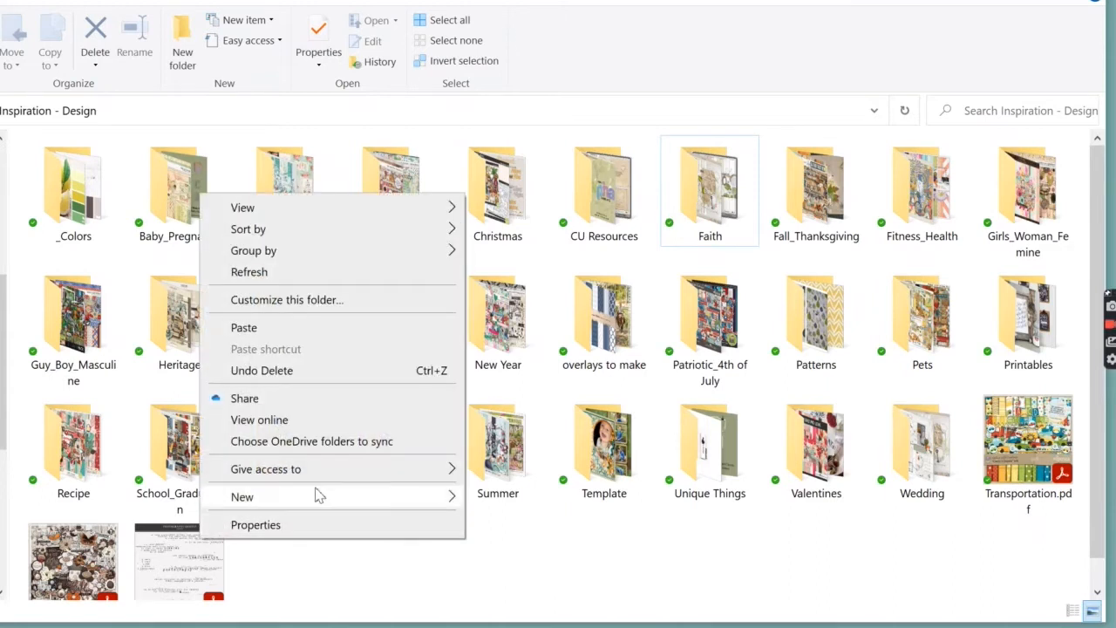
pyautogui.click(244, 327)
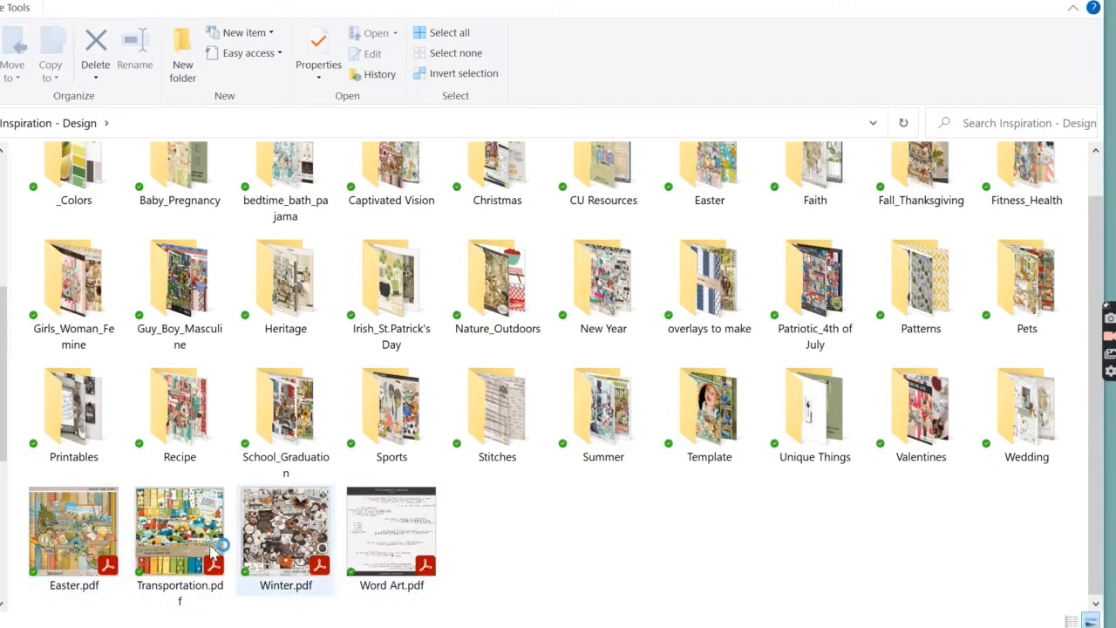
# - Delete the original Easter image folder from Inspiration - Design, sending it to the Recycle Bin
pyautogui.scroll(1, 592, 555)
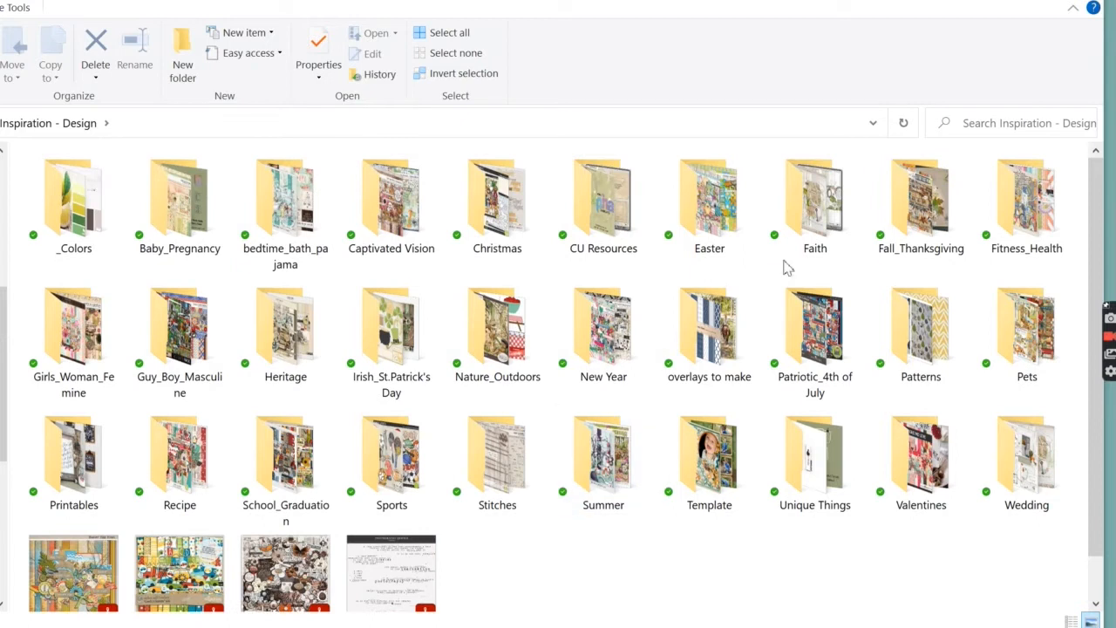
pyautogui.click(708, 213)
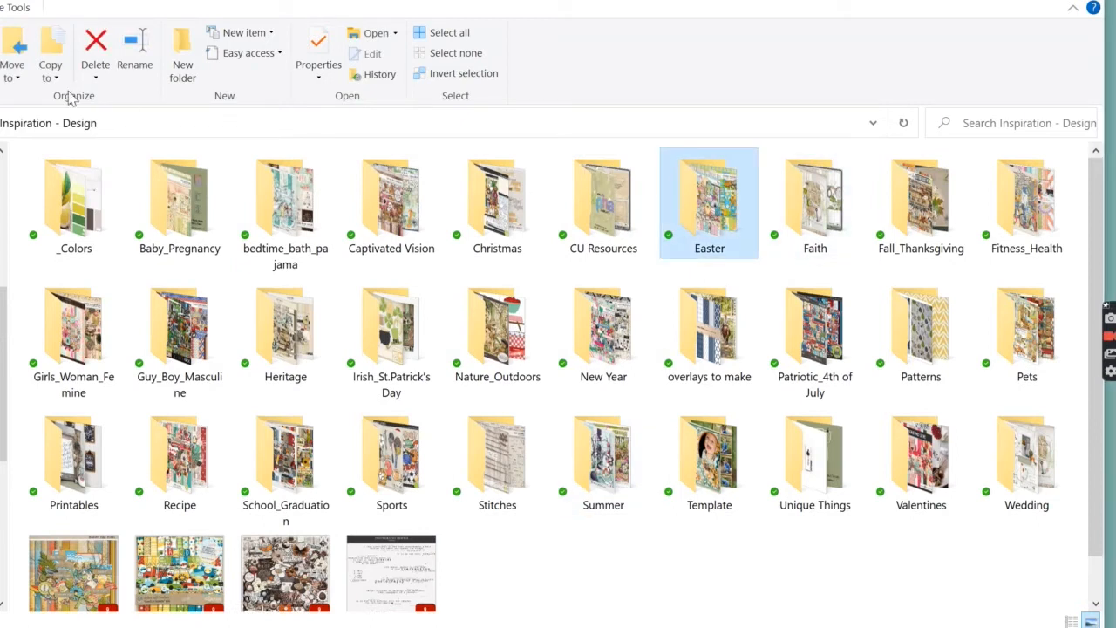
pyautogui.click(92, 48)
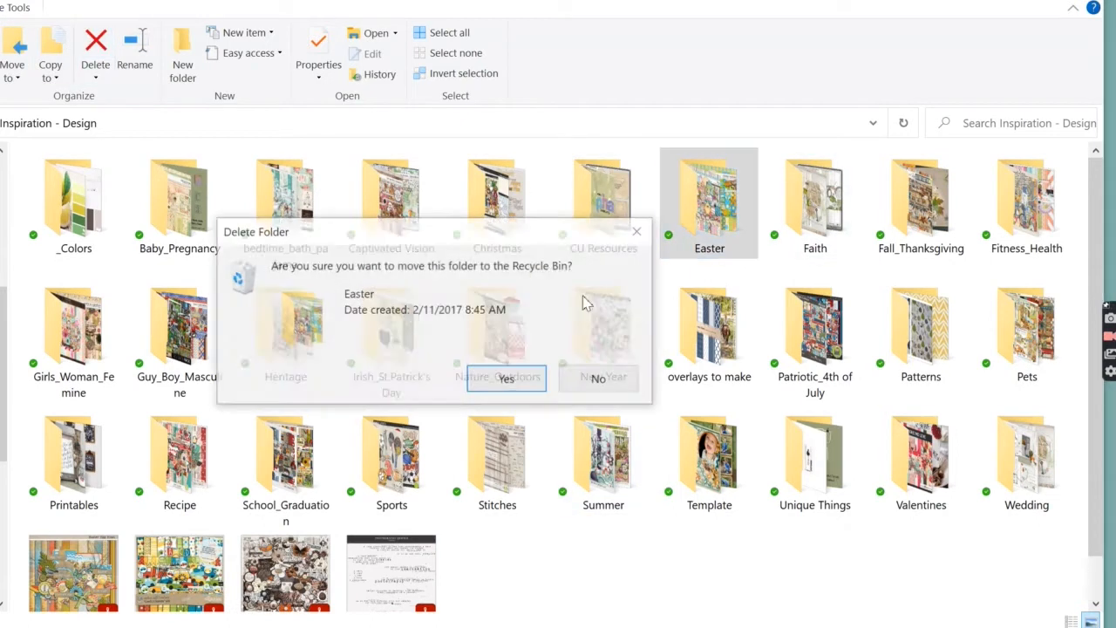
pyautogui.click(493, 380)
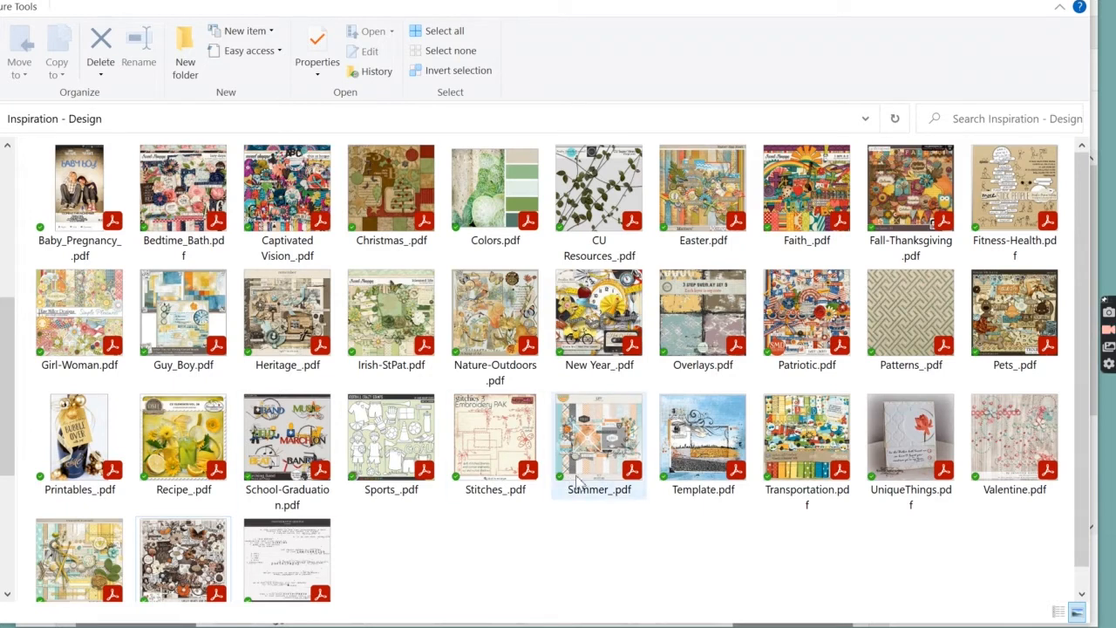
# - Open Winter.pdf from the Inspiration - Design folder in Acrobat and show its bookmarks
pyautogui.scroll(-1, 468, 522)
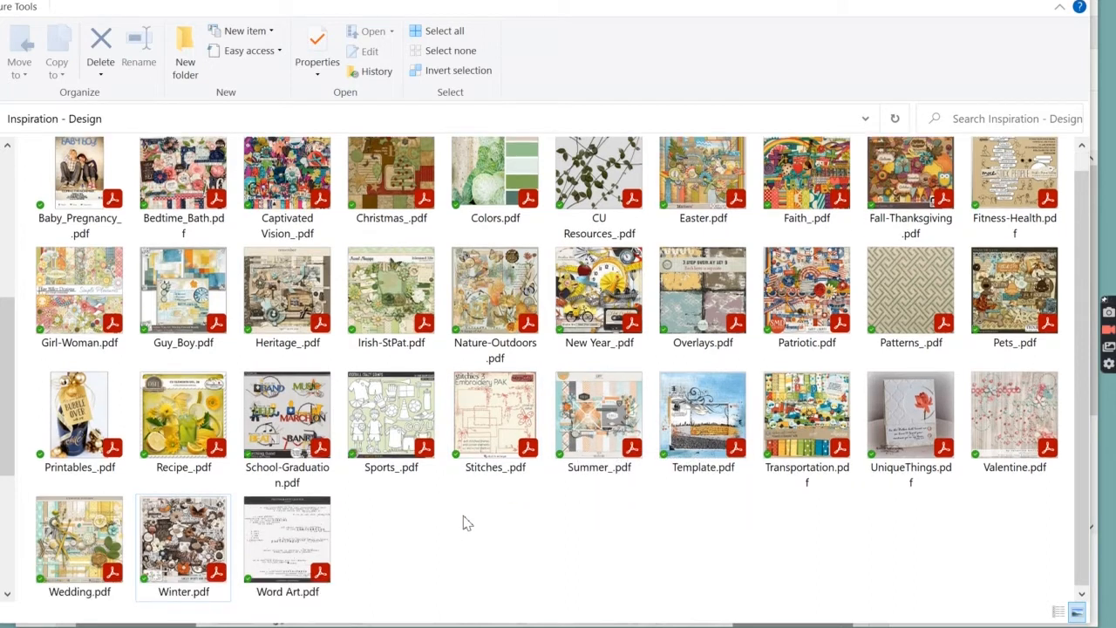
pyautogui.click(174, 544)
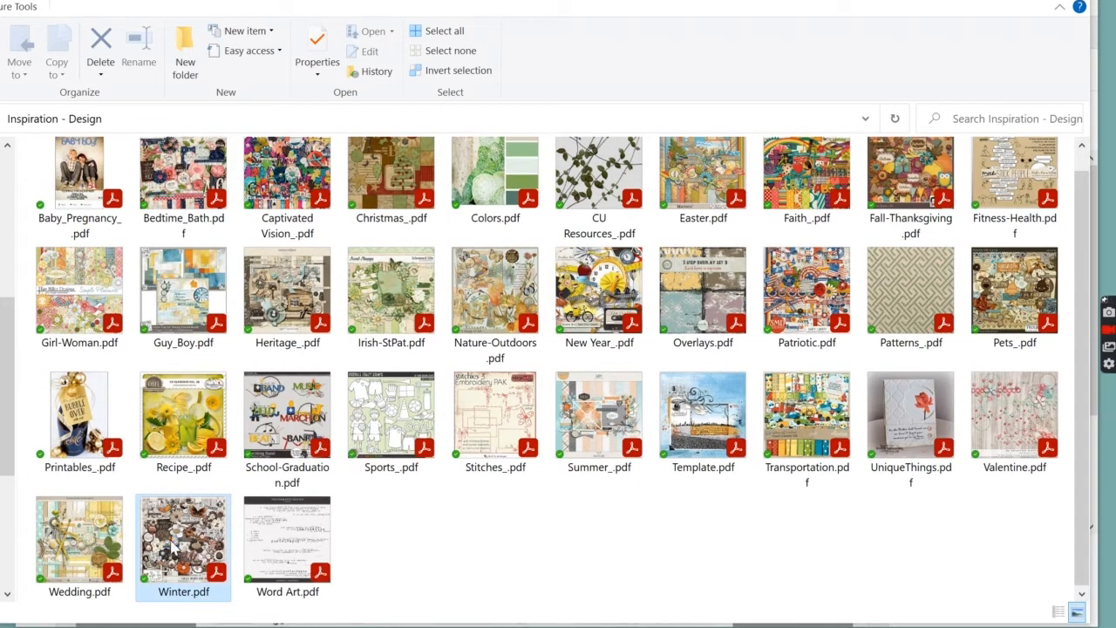
pyautogui.doubleClick(174, 545)
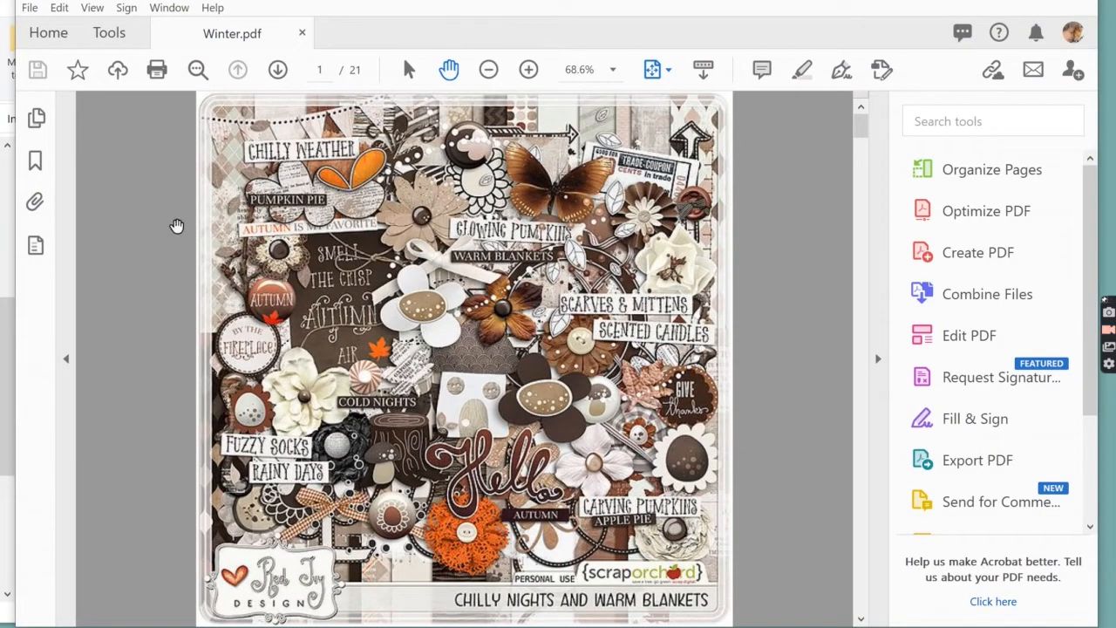
pyautogui.click(35, 164)
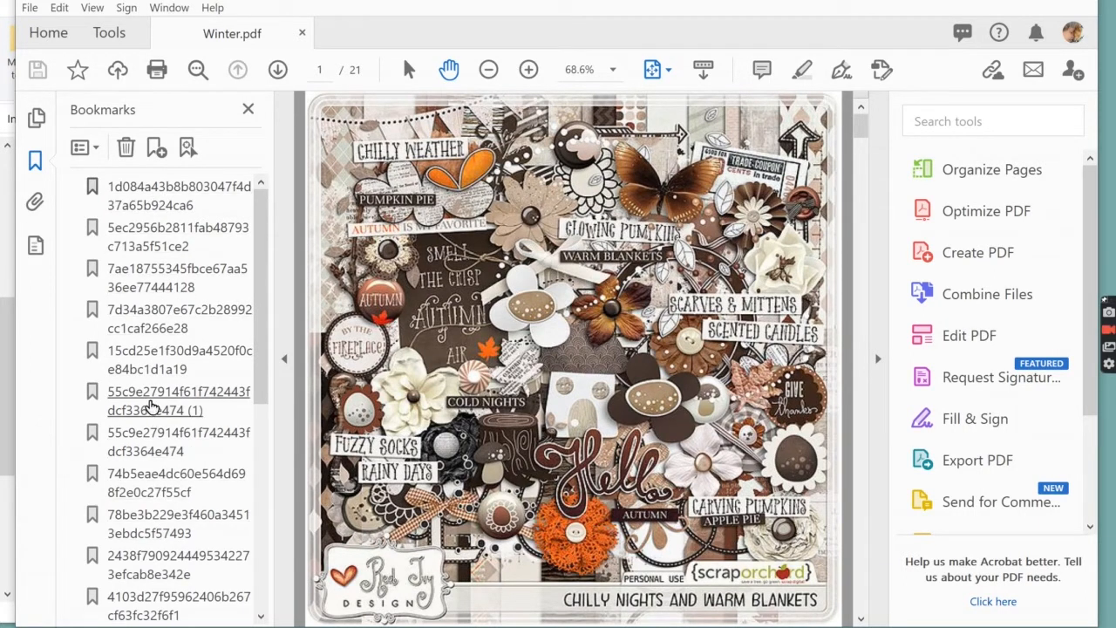
# - Jump to a couple of pages near the end of Winter.pdf using its bookmarks, hide the bookmarks, and close Acrobat
pyautogui.scroll(-5, 146, 440)
pyautogui.click(152, 454)
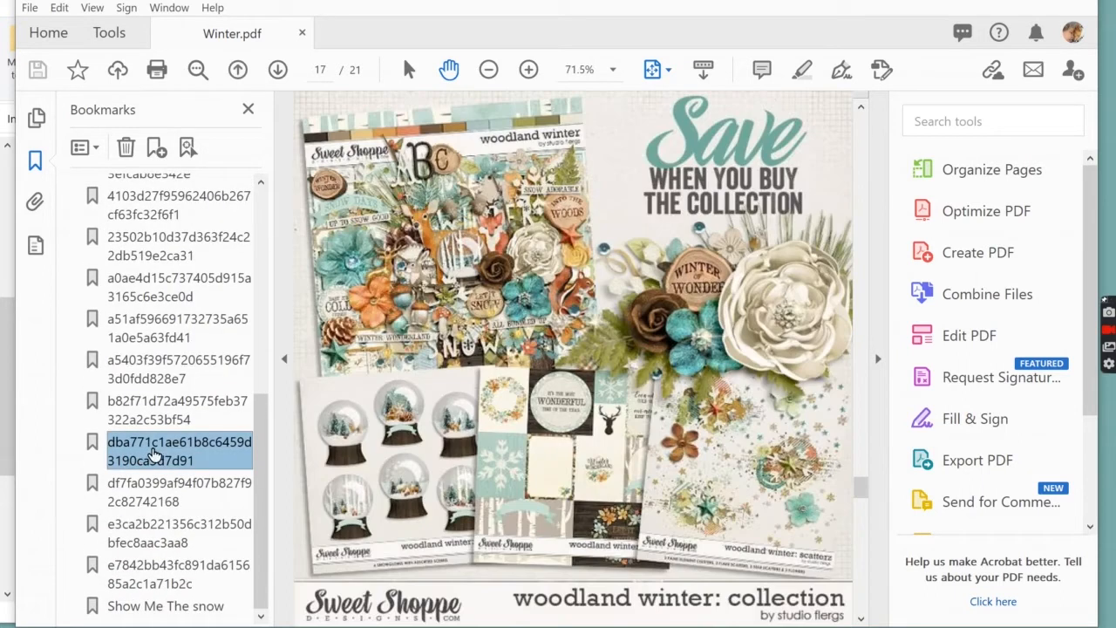
pyautogui.click(152, 527)
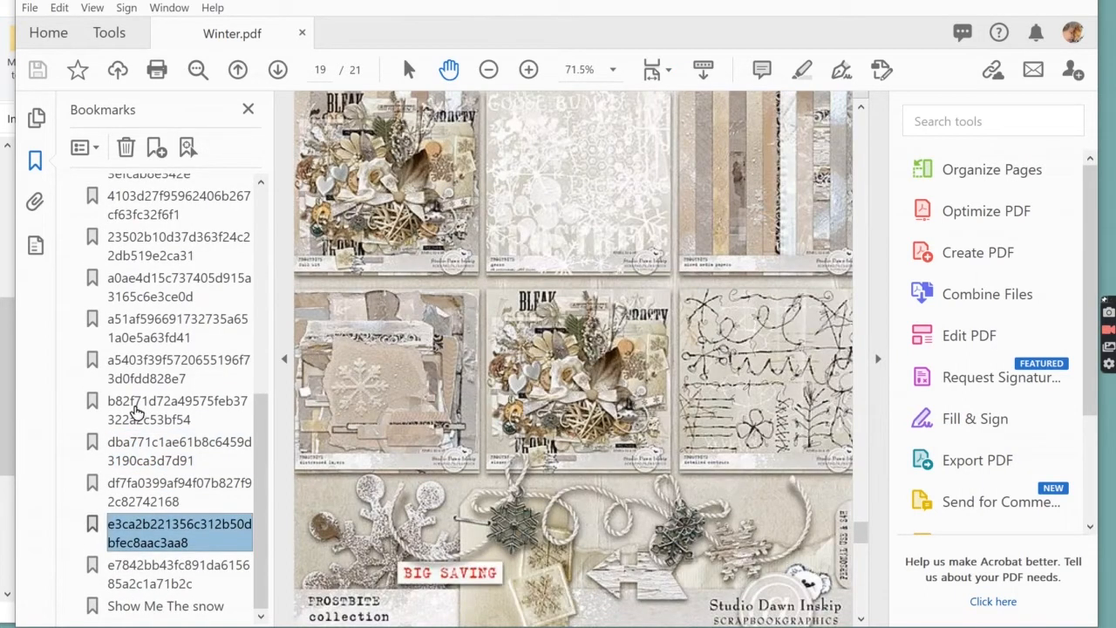
pyautogui.click(35, 162)
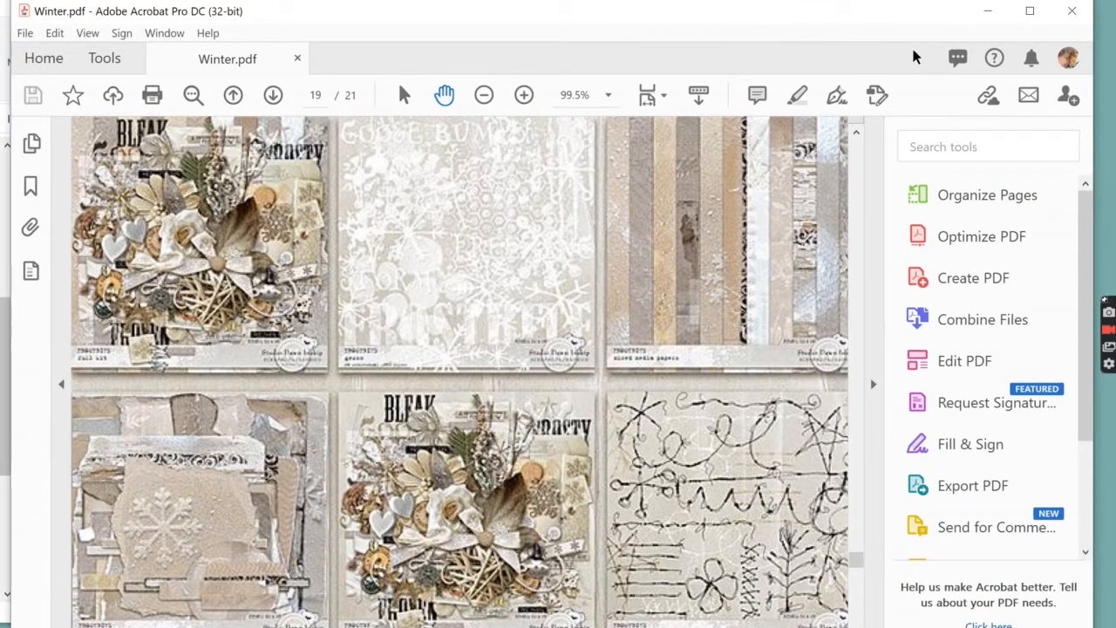
pyautogui.click(1072, 11)
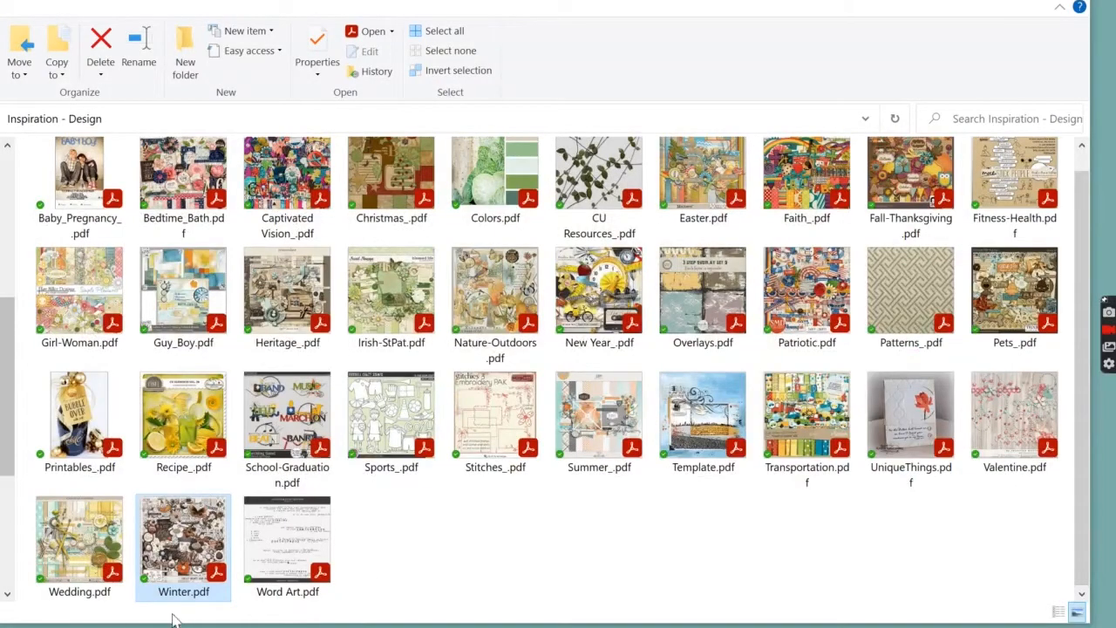
# - Select all the PDFs in the Inspiration - Design folder and send them to Acrobat for combining
pyautogui.click(562, 575)
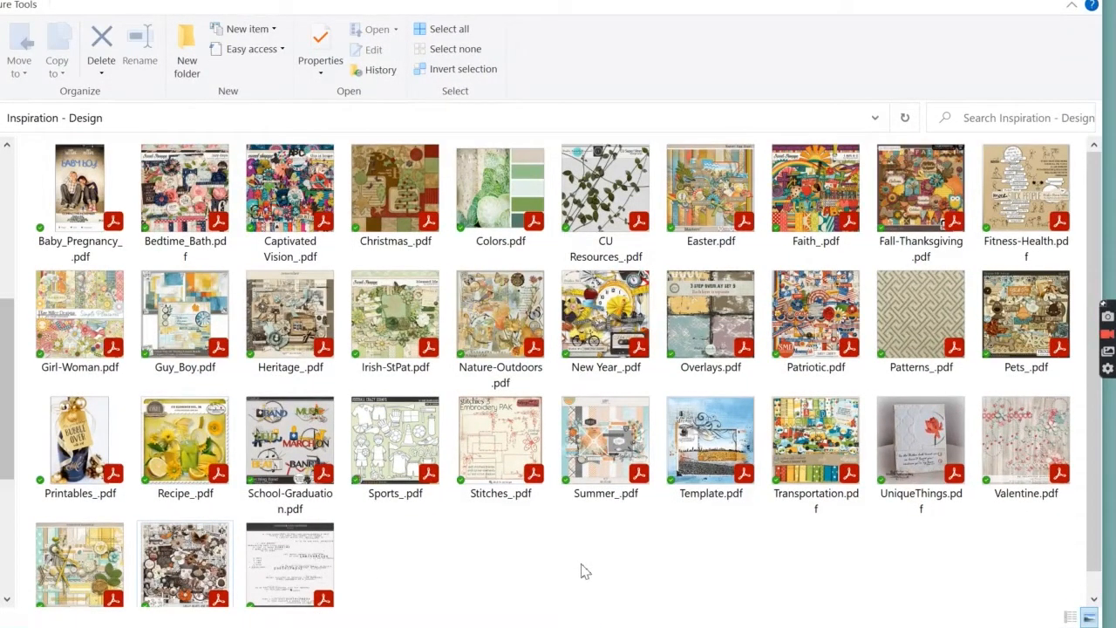
pyautogui.hotkey('ctrl', 'a')
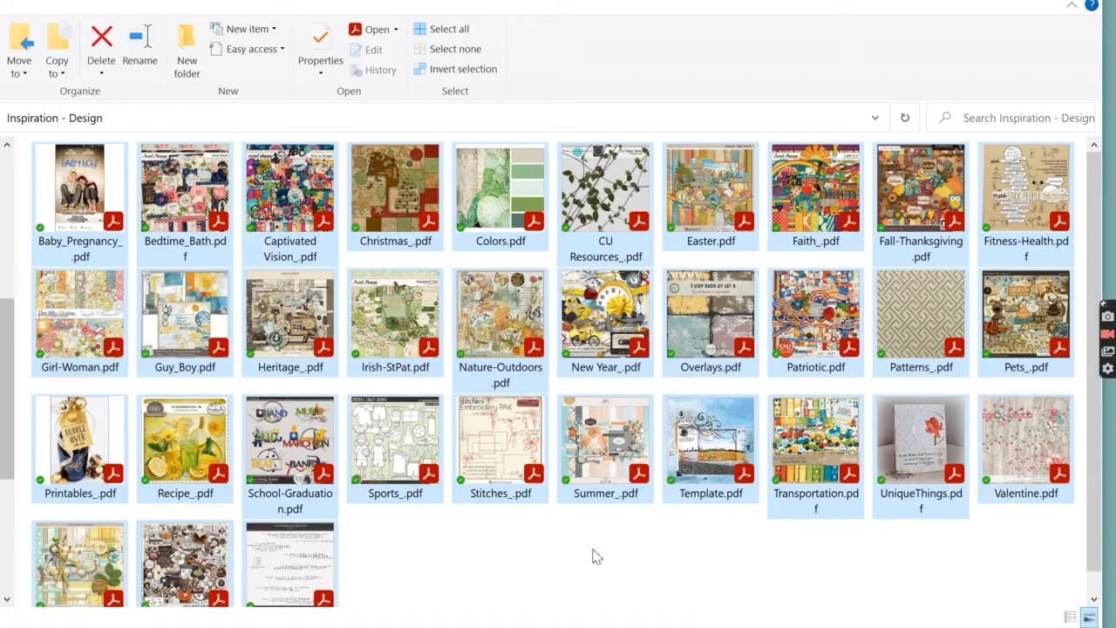
pyautogui.doubleClick(494, 449)
pyautogui.rightClick(493, 449)
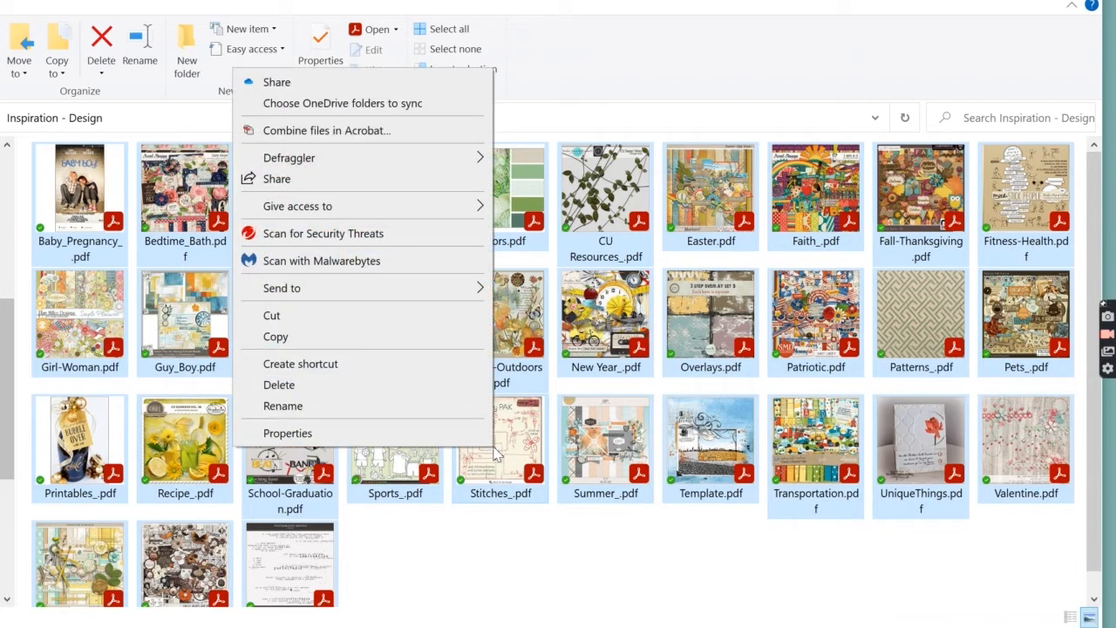
pyautogui.click(332, 131)
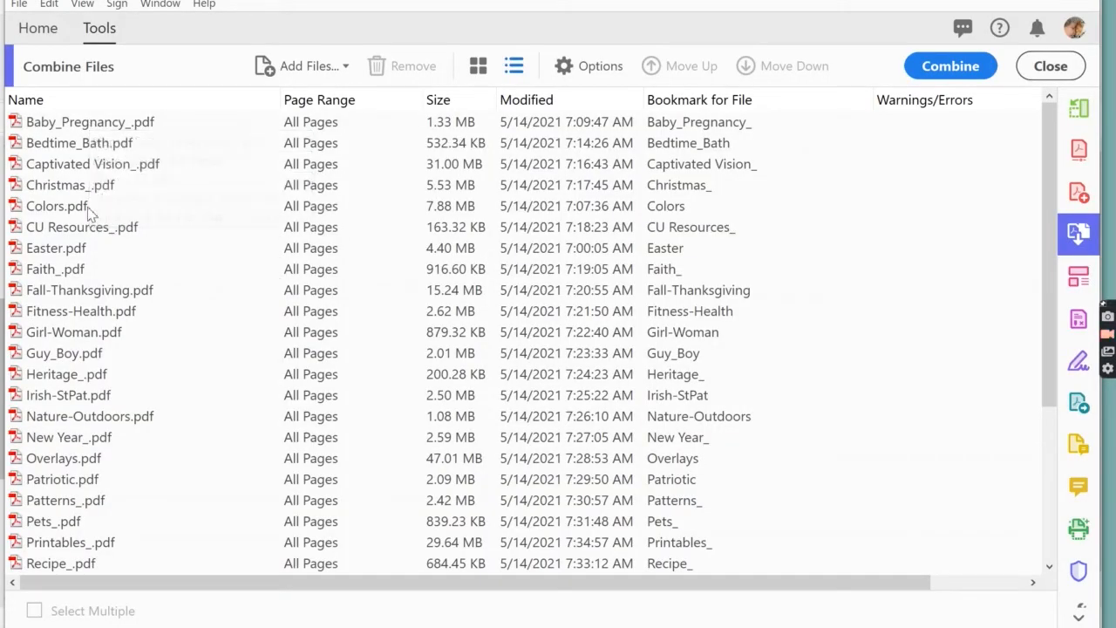
# - Review the list of themed PDFs and combine them into a single PDF
pyautogui.scroll(-2, 94, 558)
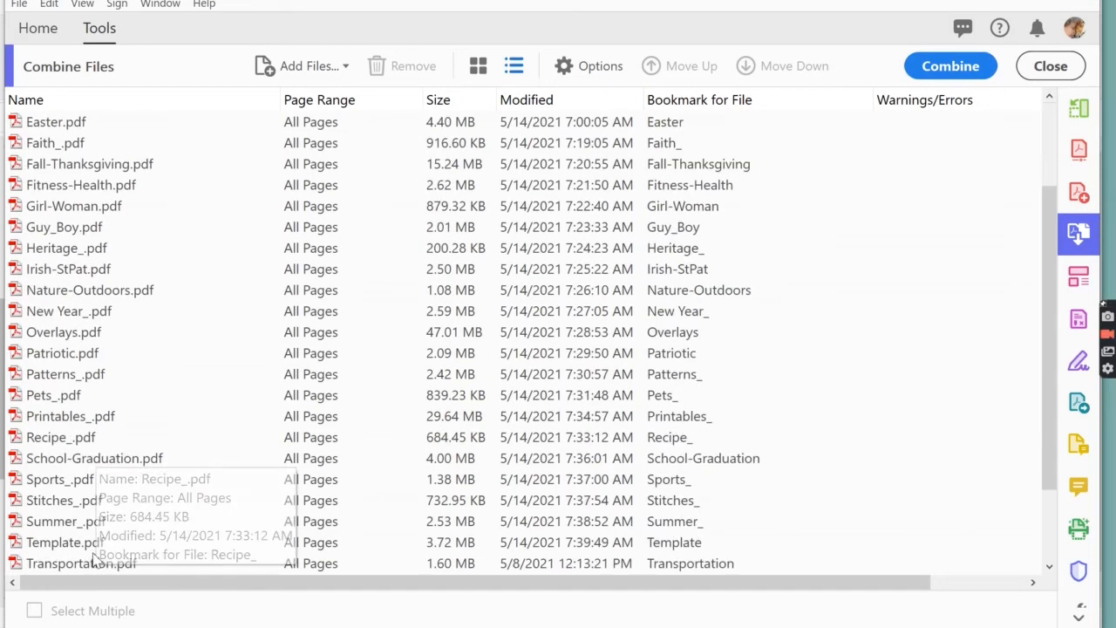
pyautogui.scroll(-2, 94, 558)
pyautogui.scroll(4, 90, 562)
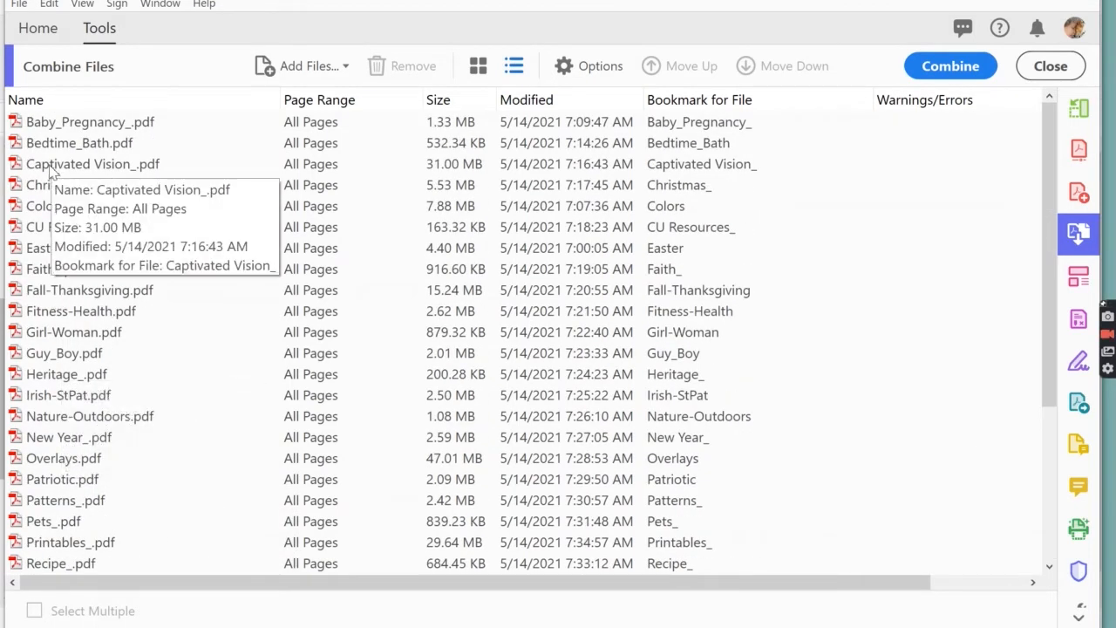
pyautogui.scroll(-2, 71, 381)
pyautogui.scroll(-2, 72, 381)
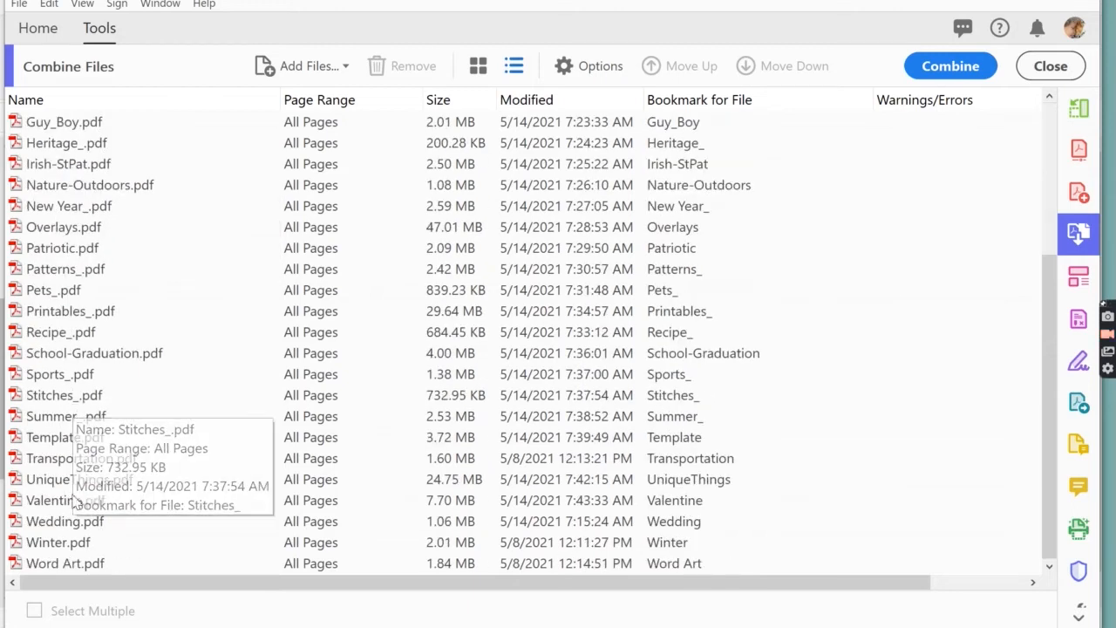
pyautogui.scroll(4, 35, 331)
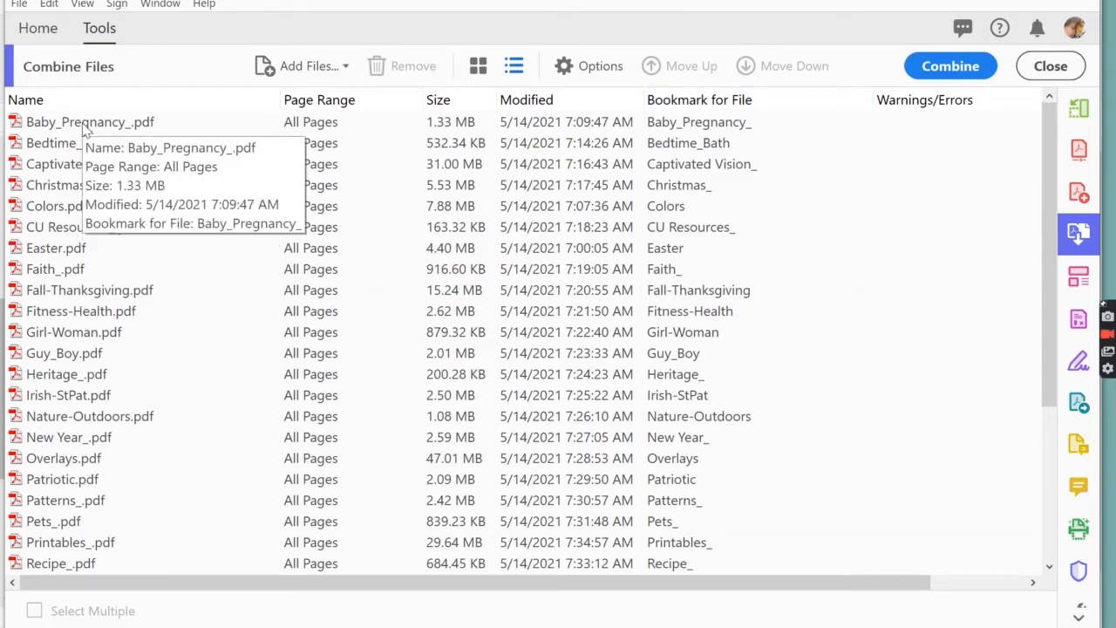
pyautogui.click(948, 68)
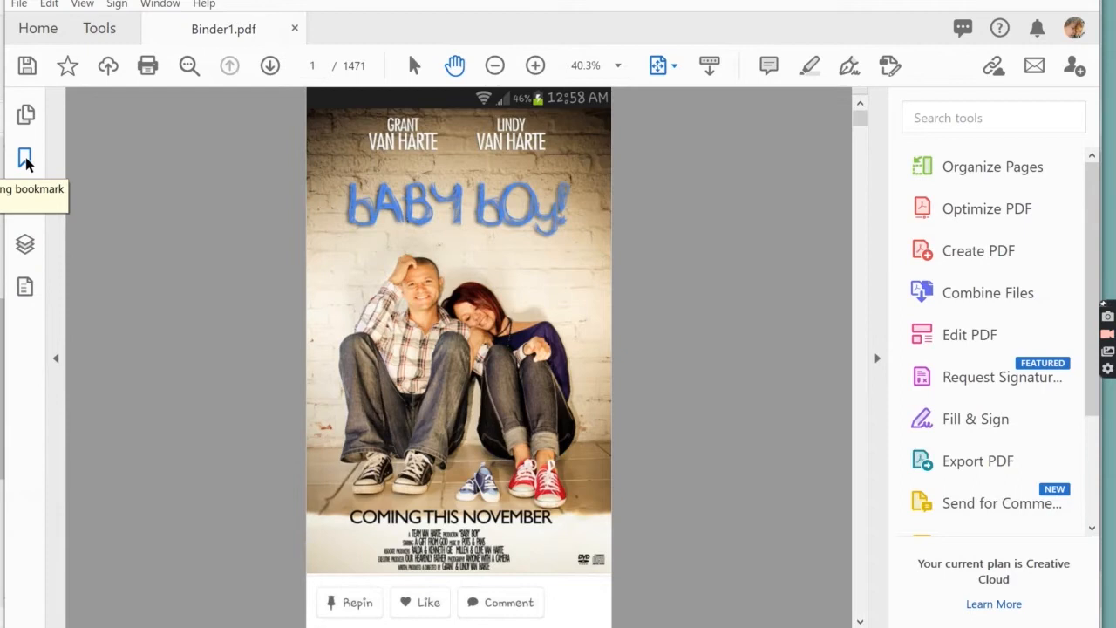
# - Show the combined PDF's bookmarks and collapse the groups from Baby_Pregnancy_ through Fall-Thanksgiving
pyautogui.click(26, 158)
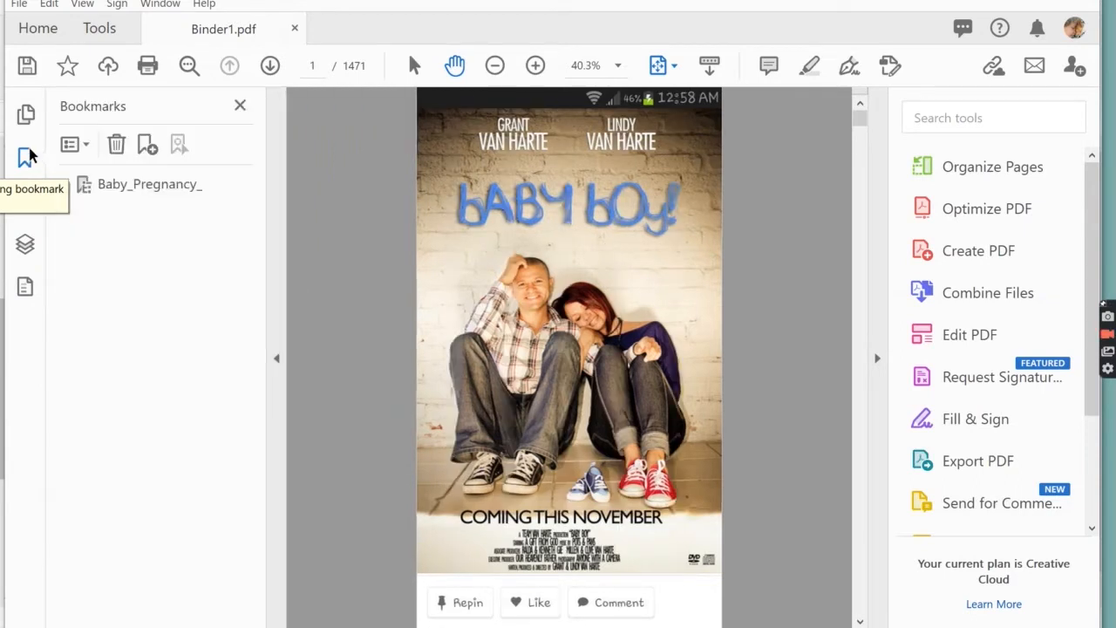
pyautogui.click(160, 192)
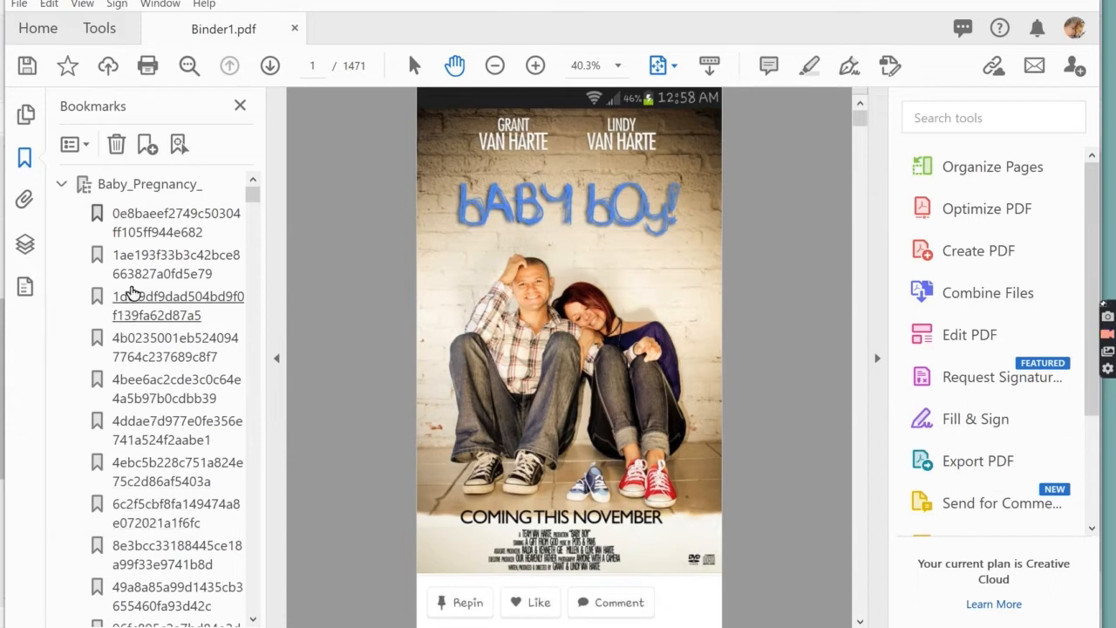
pyautogui.click(61, 185)
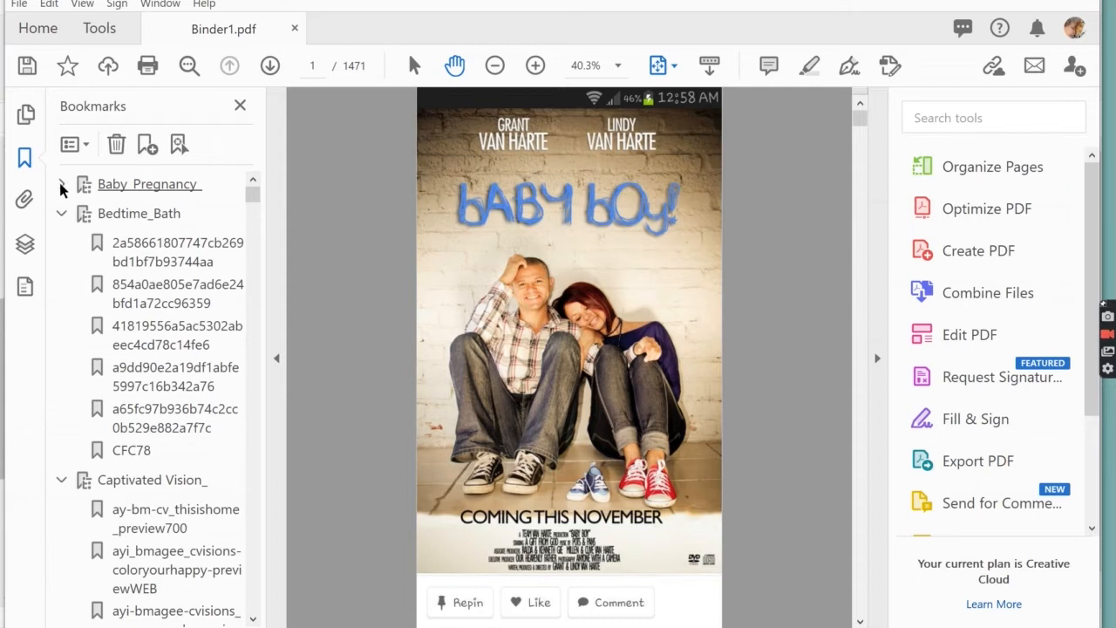
pyautogui.click(61, 213)
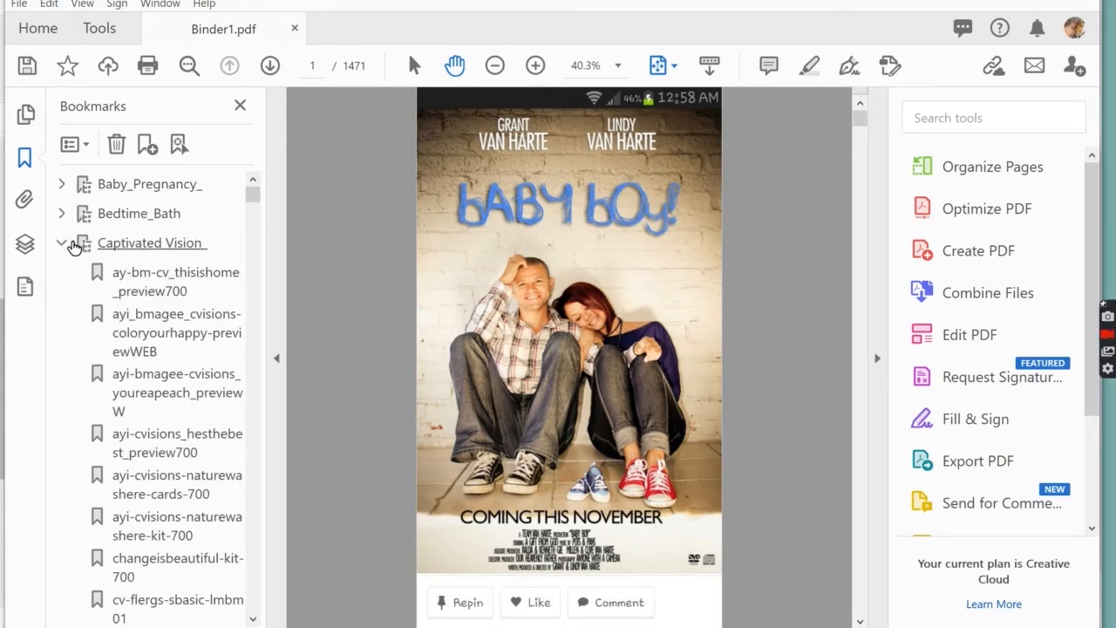
pyautogui.click(61, 243)
pyautogui.click(61, 272)
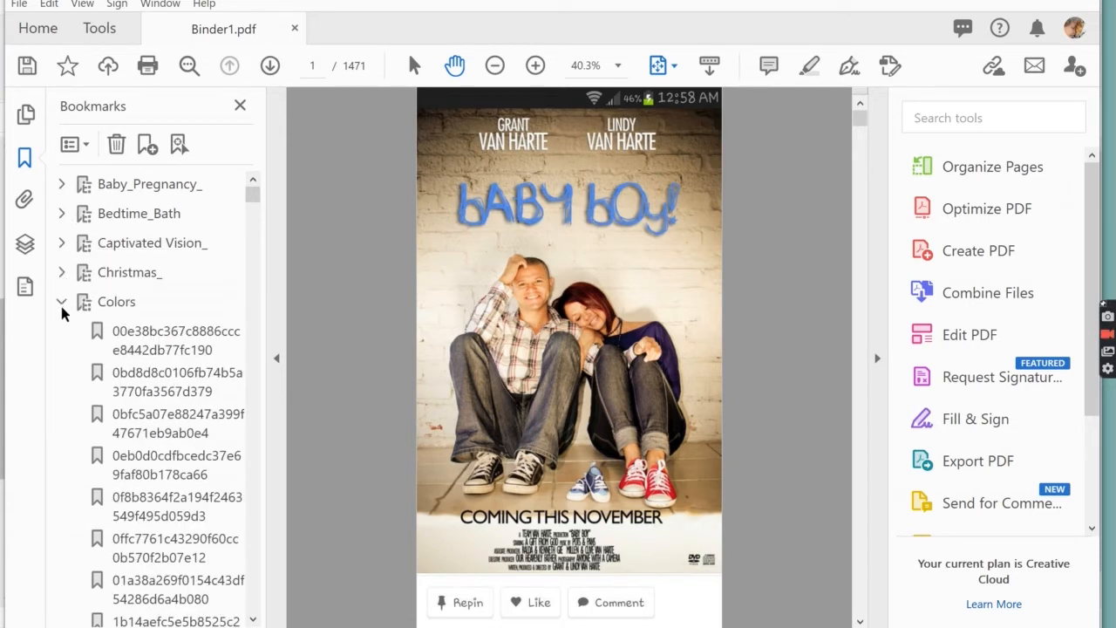
pyautogui.click(61, 301)
pyautogui.click(61, 332)
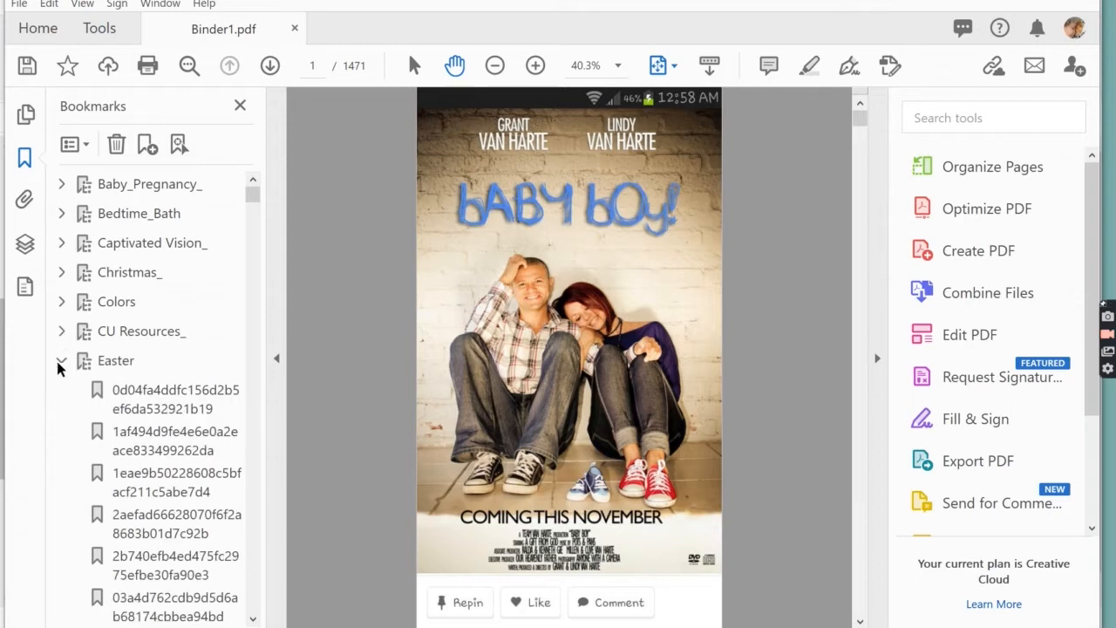
pyautogui.click(61, 360)
pyautogui.click(62, 391)
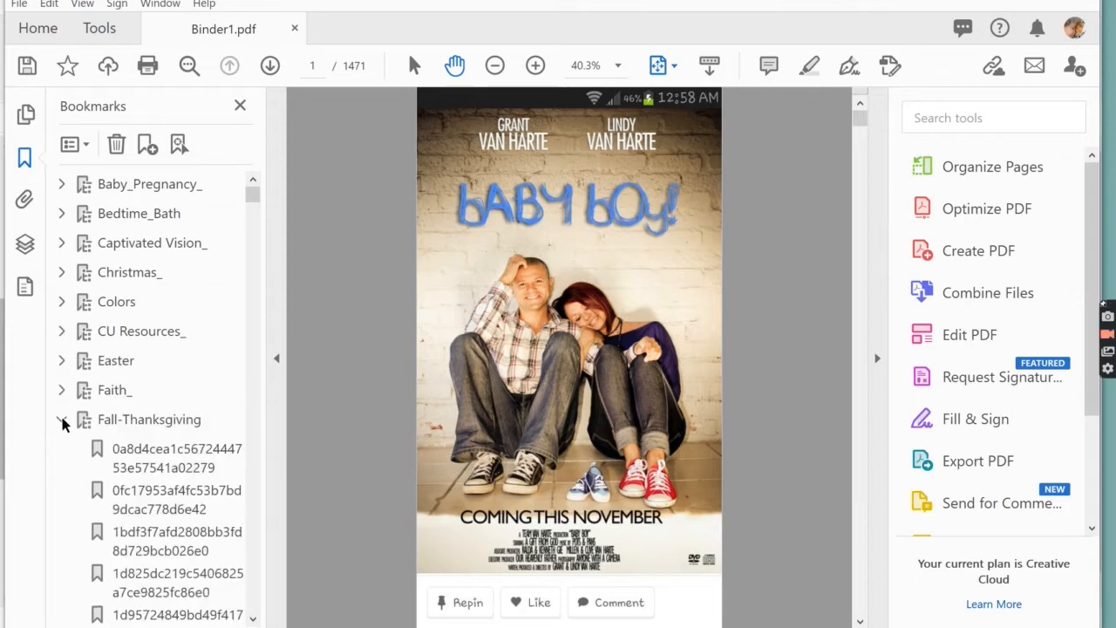
pyautogui.click(62, 420)
# - Collapse the bookmark groups from Fitness-Health through Patterns_
pyautogui.scroll(-1, 63, 423)
pyautogui.click(61, 386)
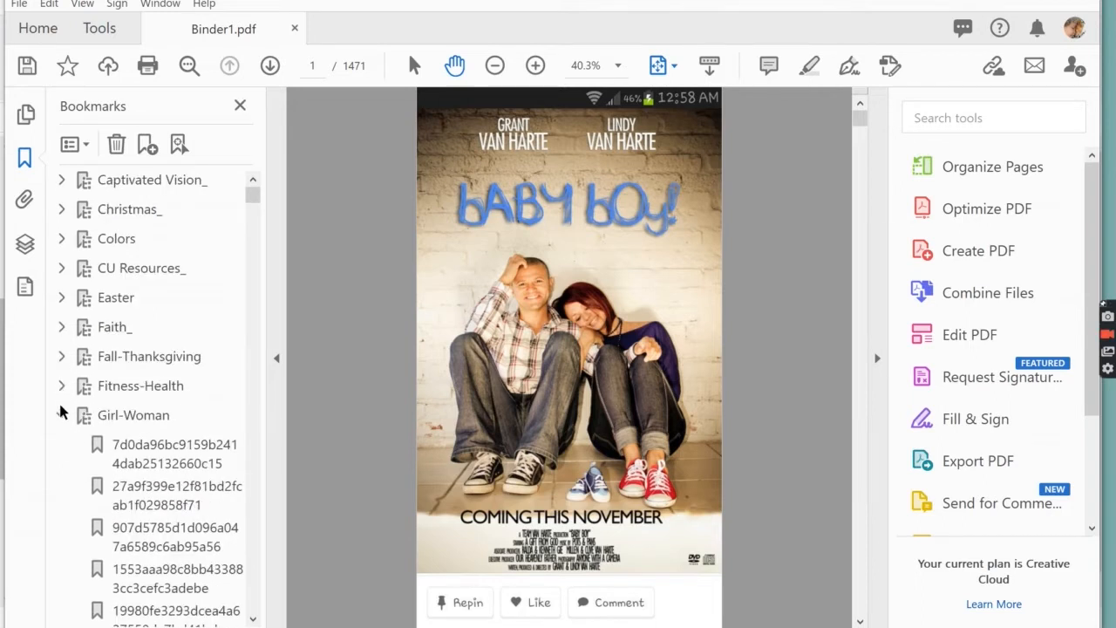
pyautogui.click(61, 415)
pyautogui.scroll(-1, 63, 418)
pyautogui.click(61, 381)
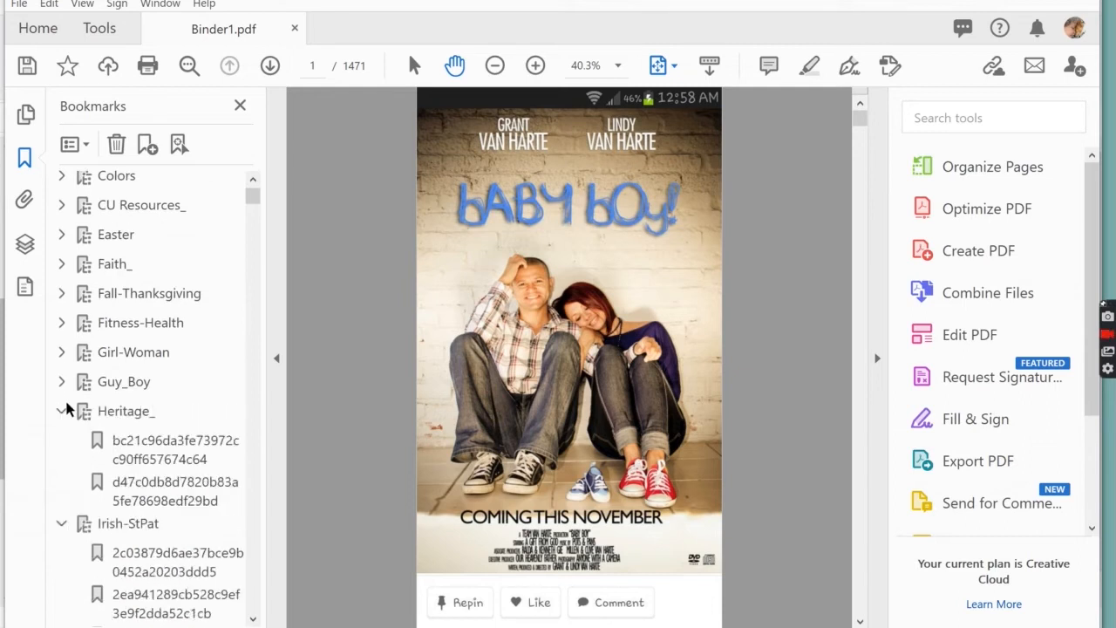
pyautogui.click(62, 411)
pyautogui.click(63, 439)
pyautogui.scroll(-2, 67, 427)
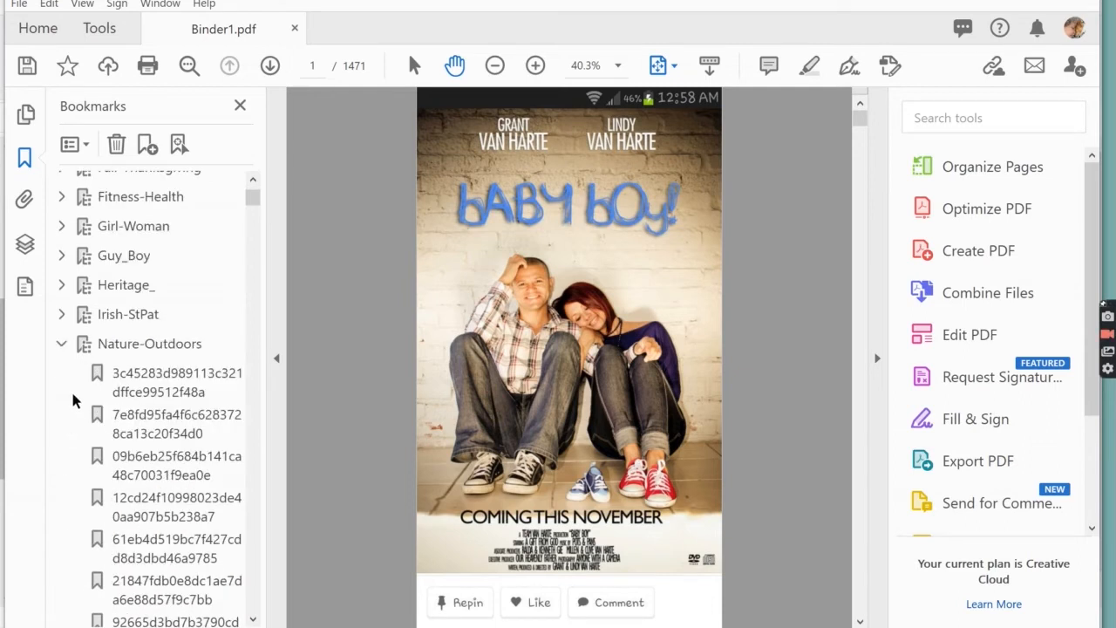
pyautogui.click(62, 343)
pyautogui.click(62, 374)
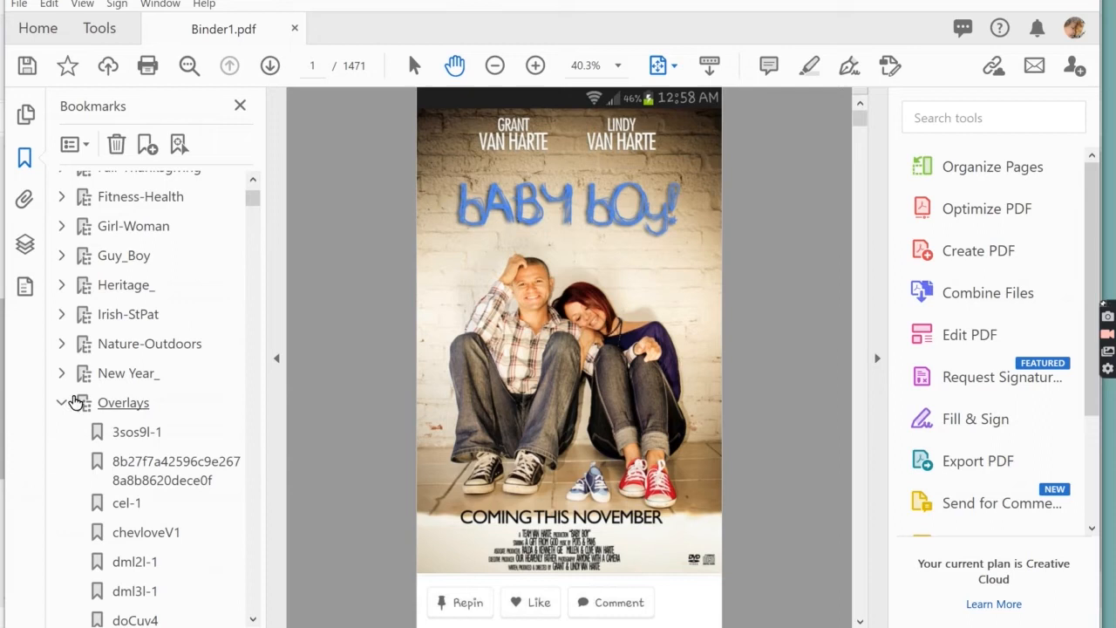
pyautogui.click(62, 403)
pyautogui.scroll(-2, 68, 407)
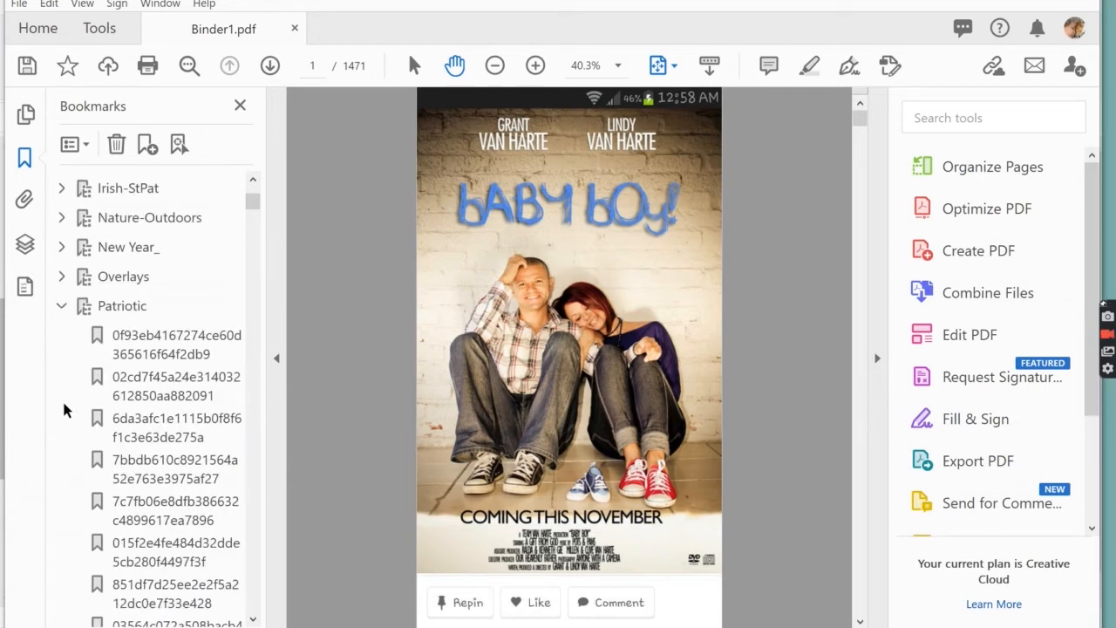
pyautogui.click(62, 306)
pyautogui.click(62, 335)
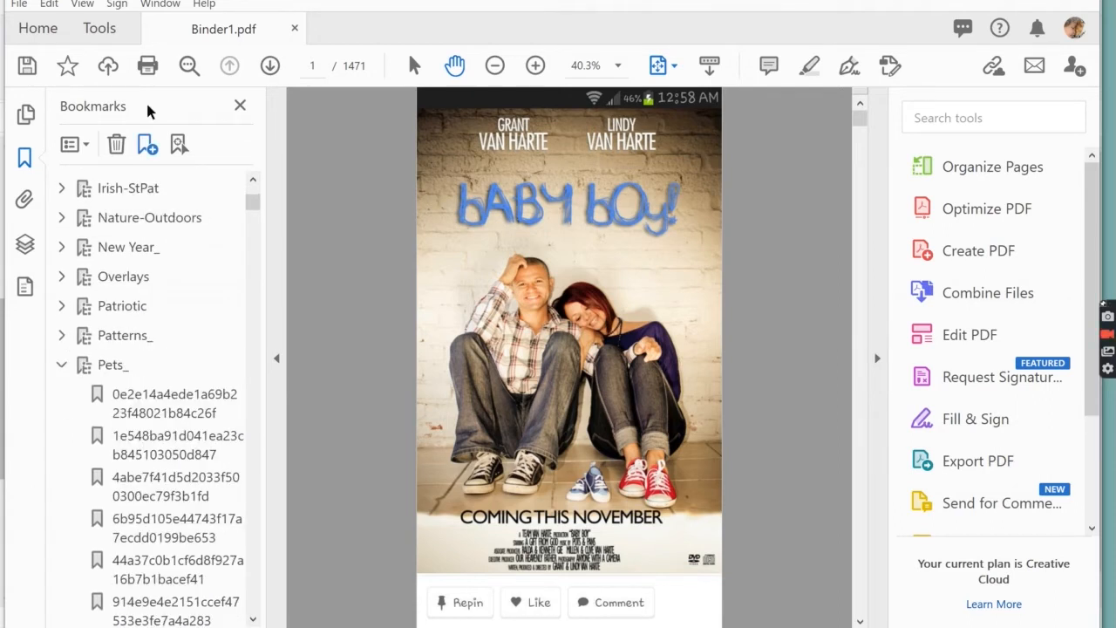
# - Save the combined PDF in the Inspiration - Design folder as Digital Scrapbooking Design Inspiration
pyautogui.click(26, 67)
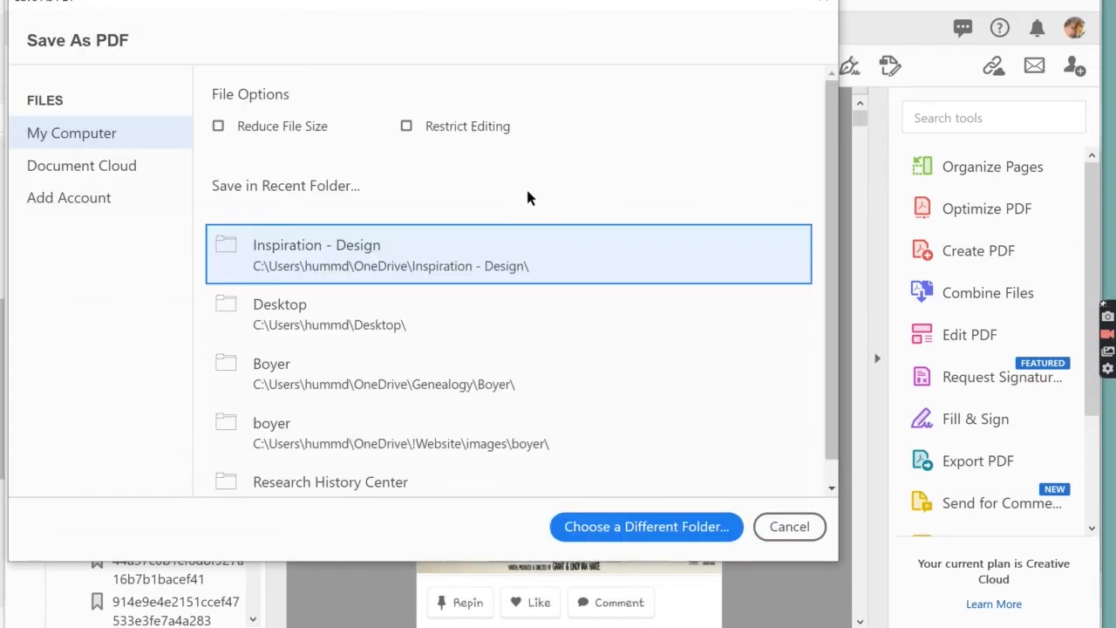
pyautogui.click(475, 266)
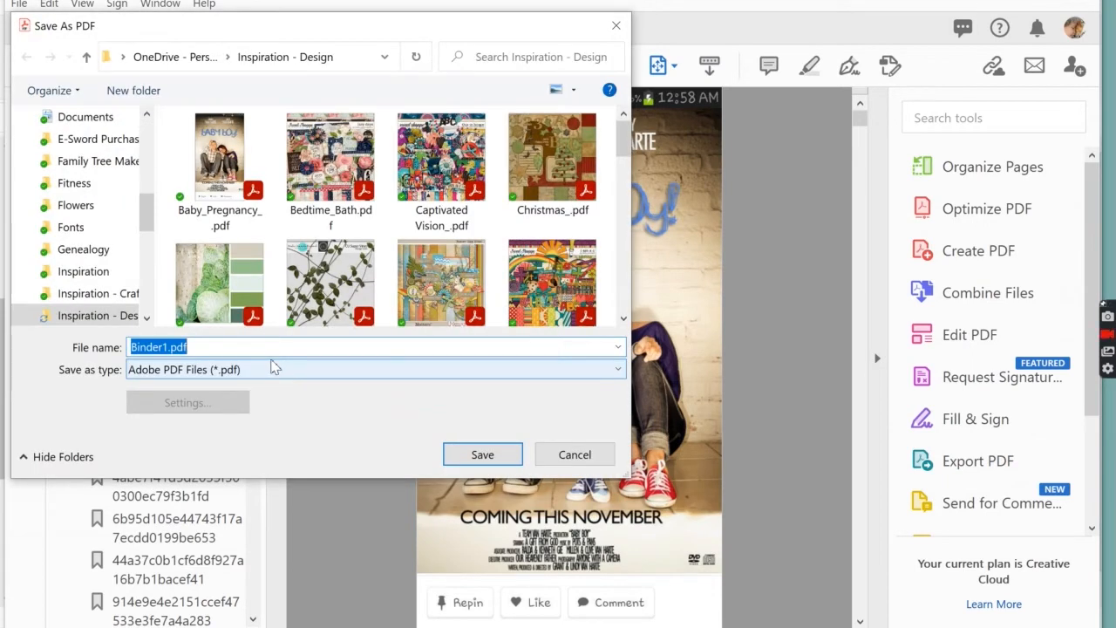
pyautogui.write('Digital Scrapbooking Dig')
pyautogui.press('BackSpace')
pyautogui.press('BackSpace')
pyautogui.write('esign Inspiration')
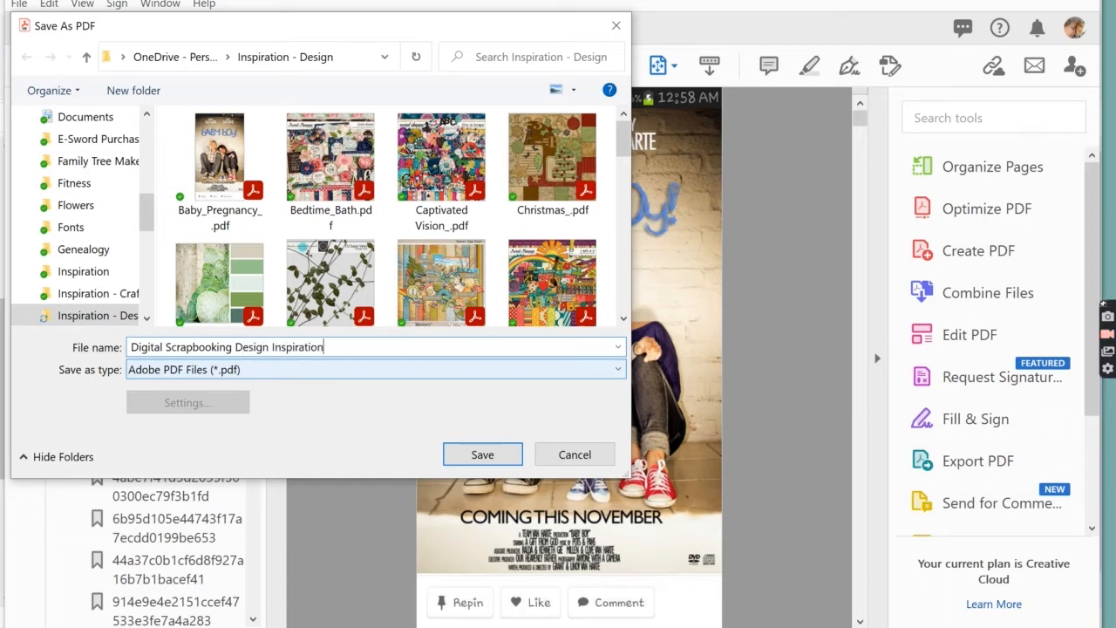
pyautogui.press('Return')
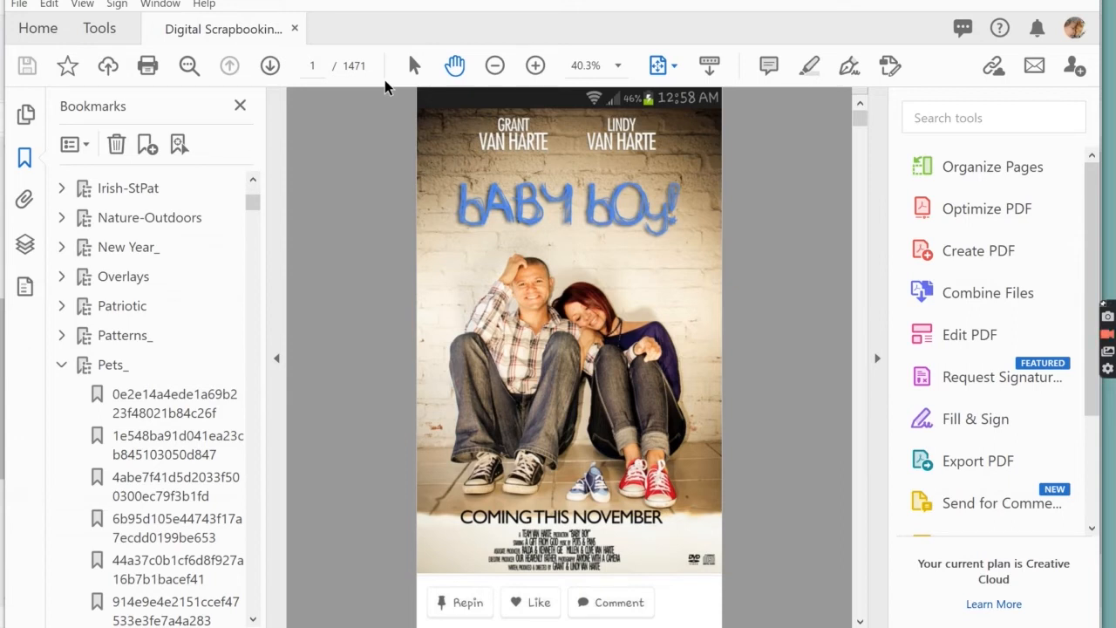
# - Collapse the bookmark groups from Pets_ through Summer_
pyautogui.click(61, 365)
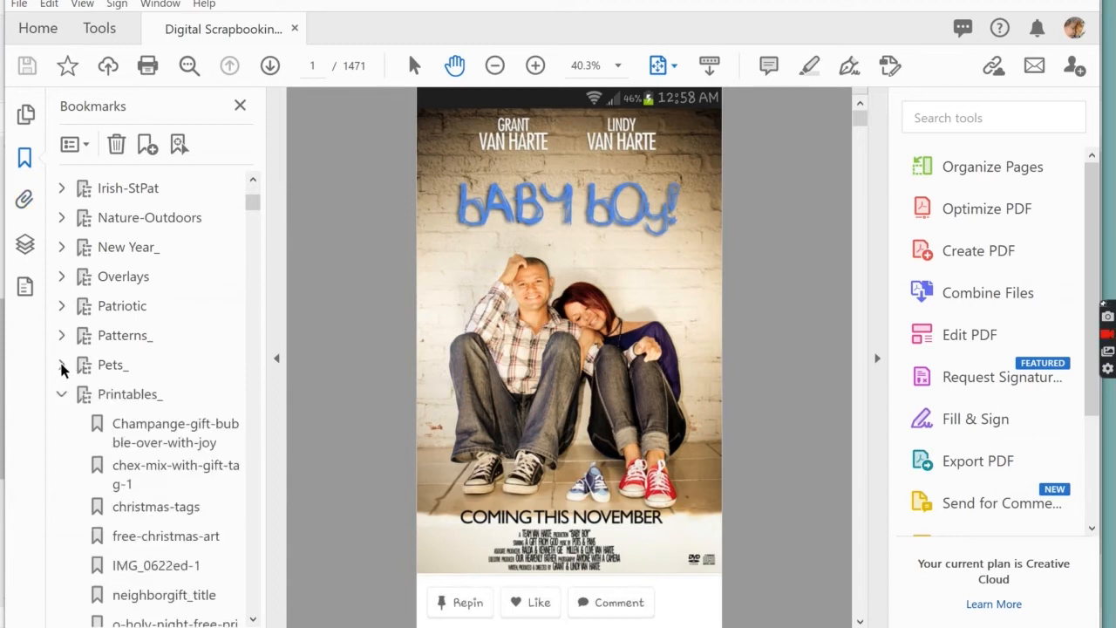
pyautogui.click(60, 394)
pyautogui.click(61, 424)
pyautogui.scroll(-2, 60, 419)
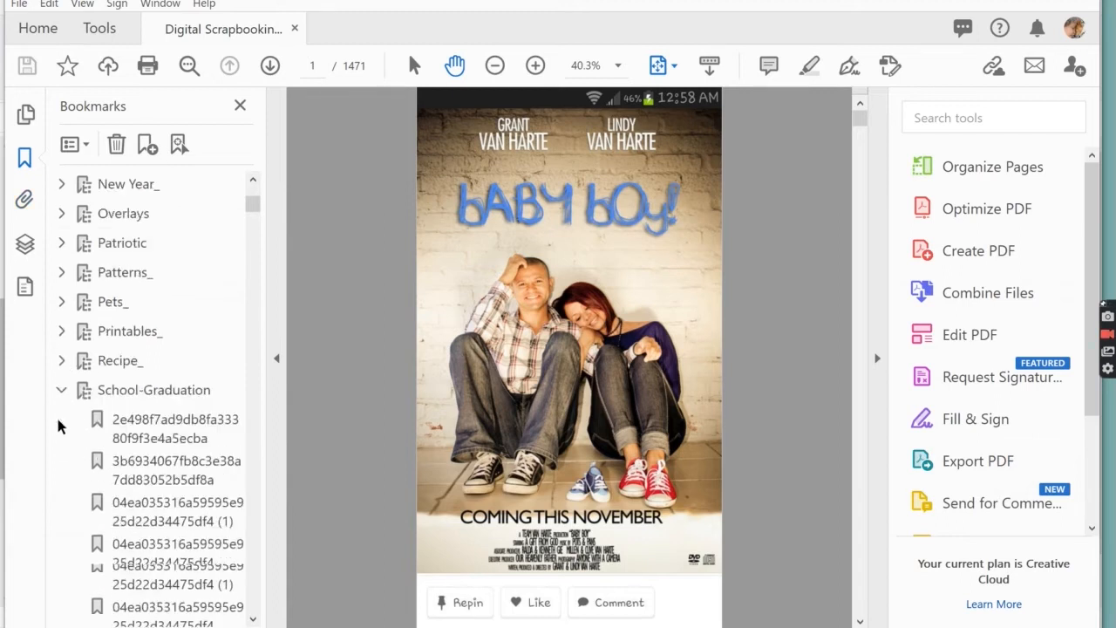
pyautogui.click(61, 327)
pyautogui.click(62, 356)
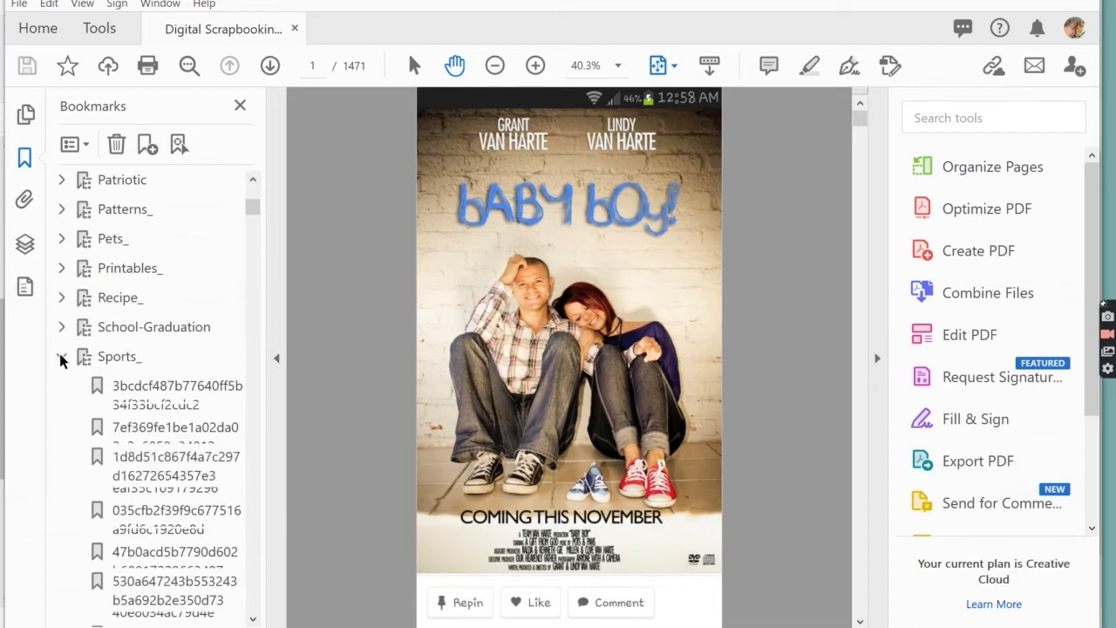
pyautogui.click(62, 386)
pyautogui.click(63, 415)
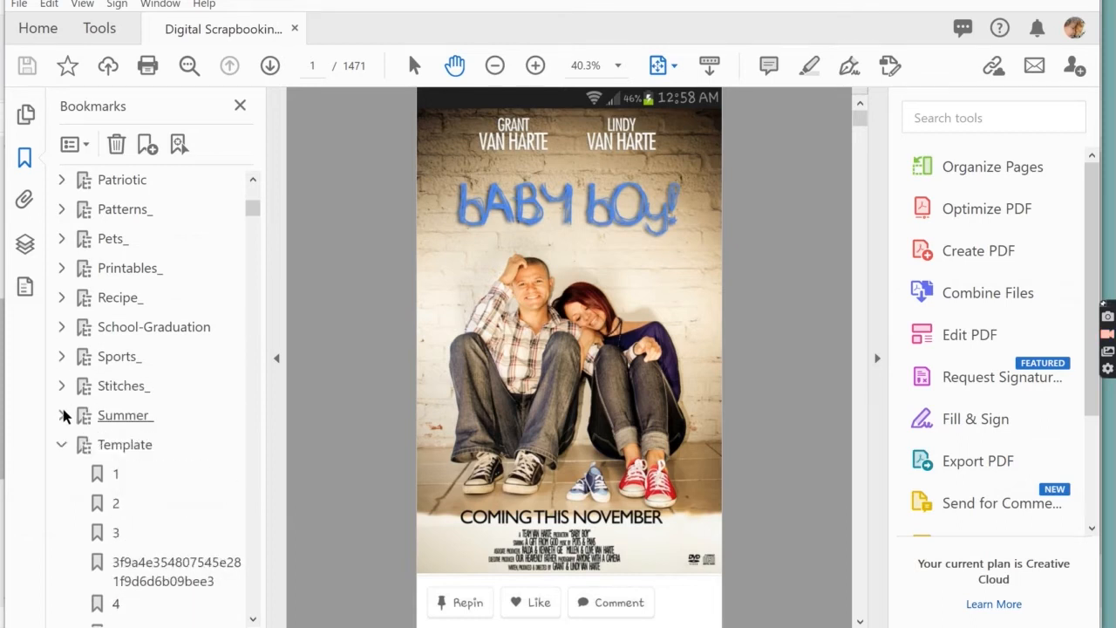
# - Collapse the remaining bookmark groups from Template through Word Art
pyautogui.scroll(-1, 65, 388)
pyautogui.click(61, 381)
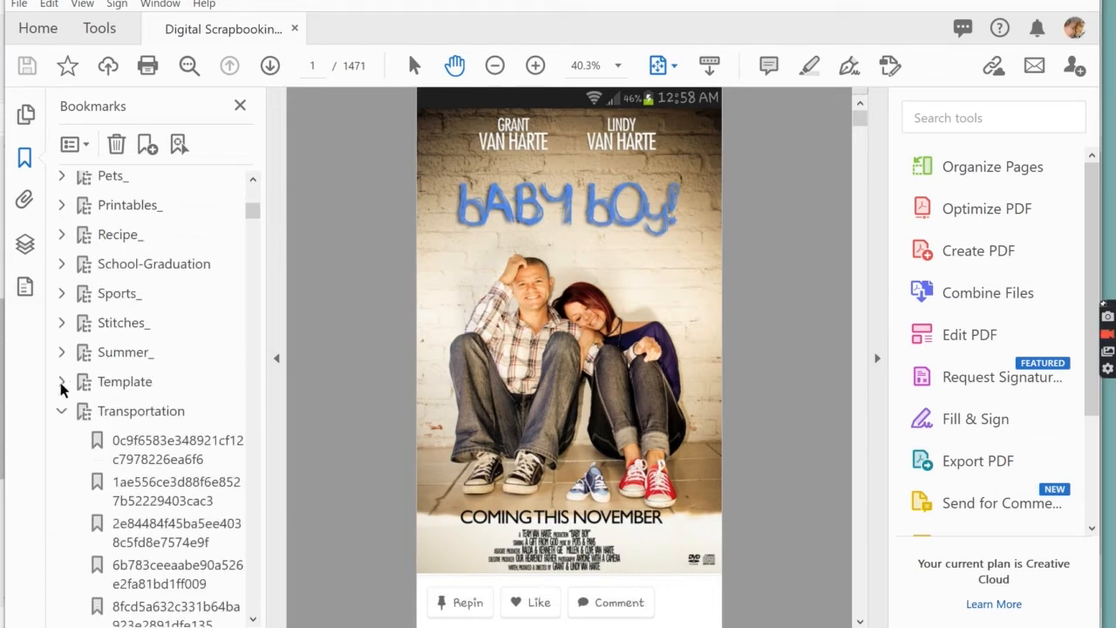
pyautogui.click(61, 411)
pyautogui.scroll(-3, 62, 412)
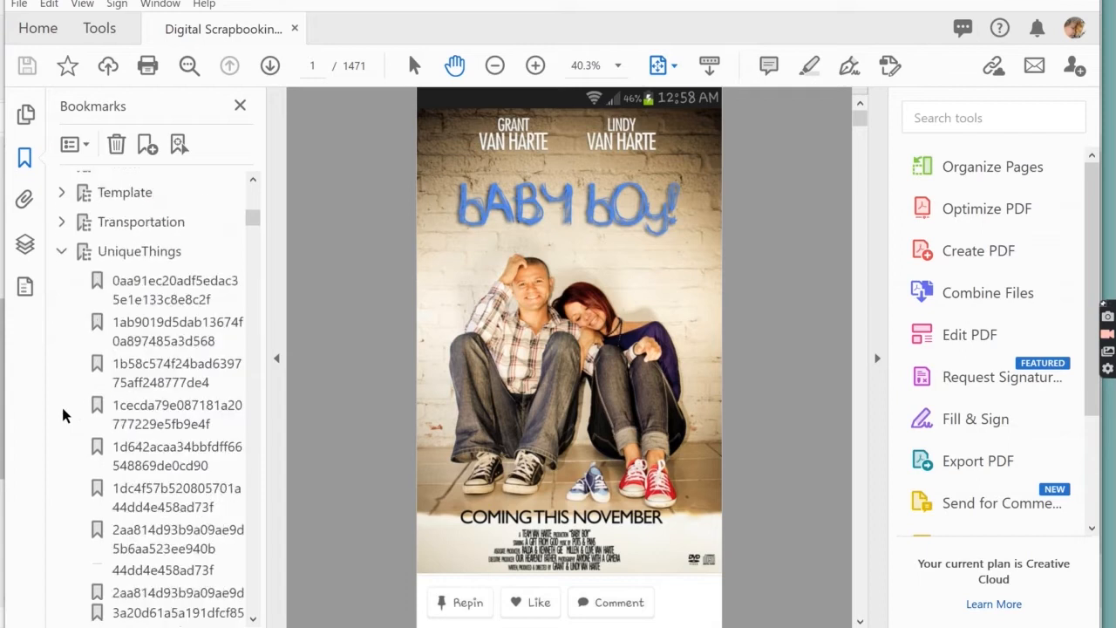
pyautogui.click(62, 252)
pyautogui.click(61, 281)
pyautogui.click(61, 309)
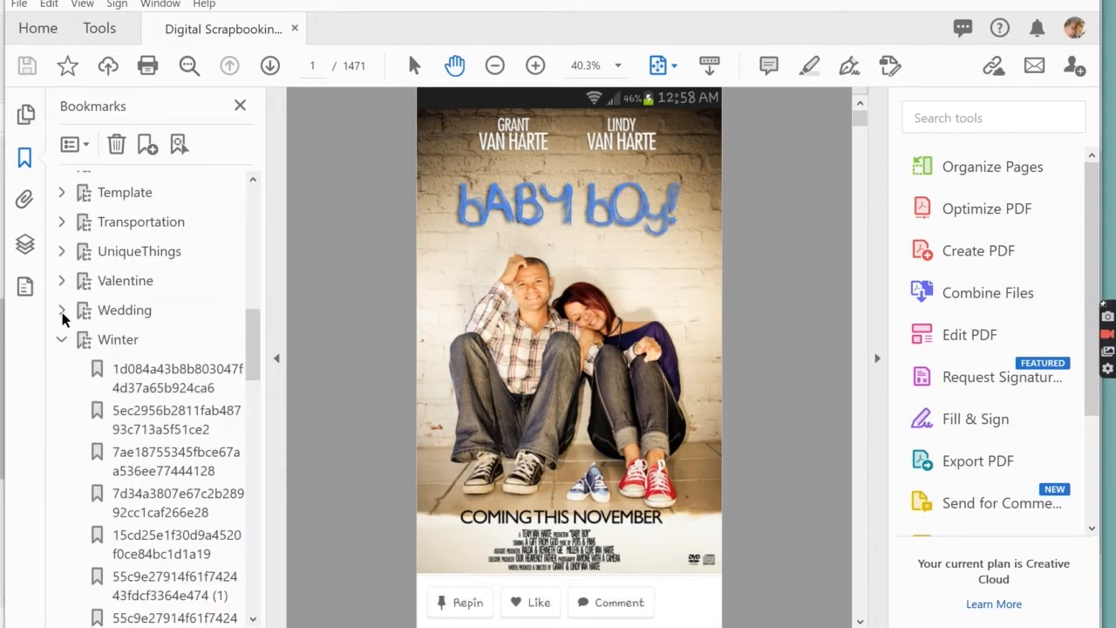
pyautogui.click(61, 339)
pyautogui.click(61, 369)
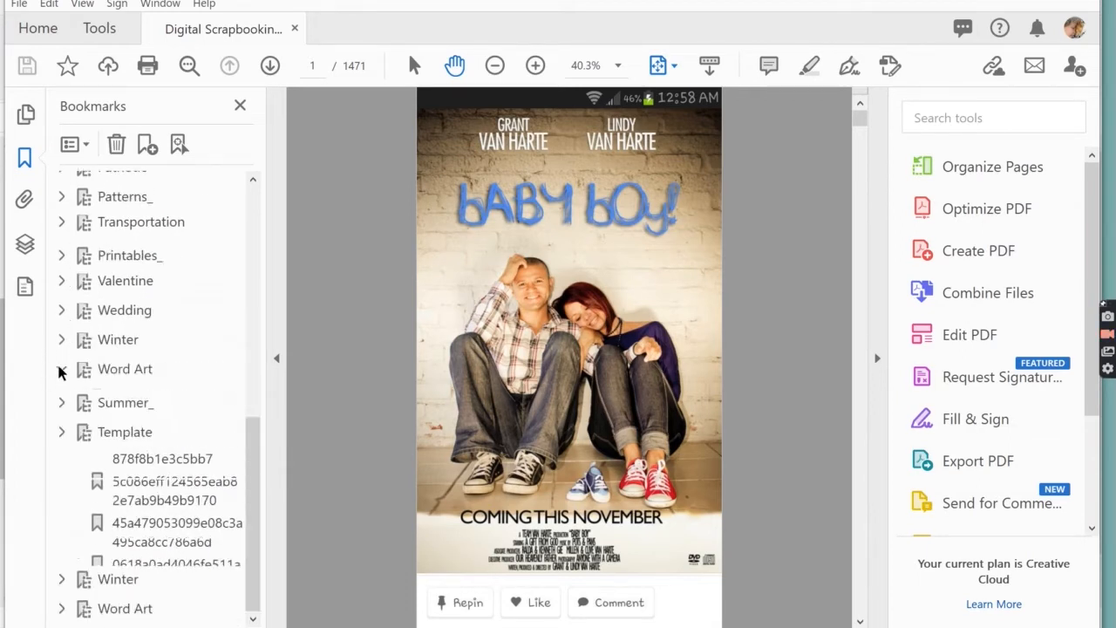
# - Review the collapsed bookmark list, go to the Fall-Thanksgiving section and page through its designs
pyautogui.scroll(6, 116, 366)
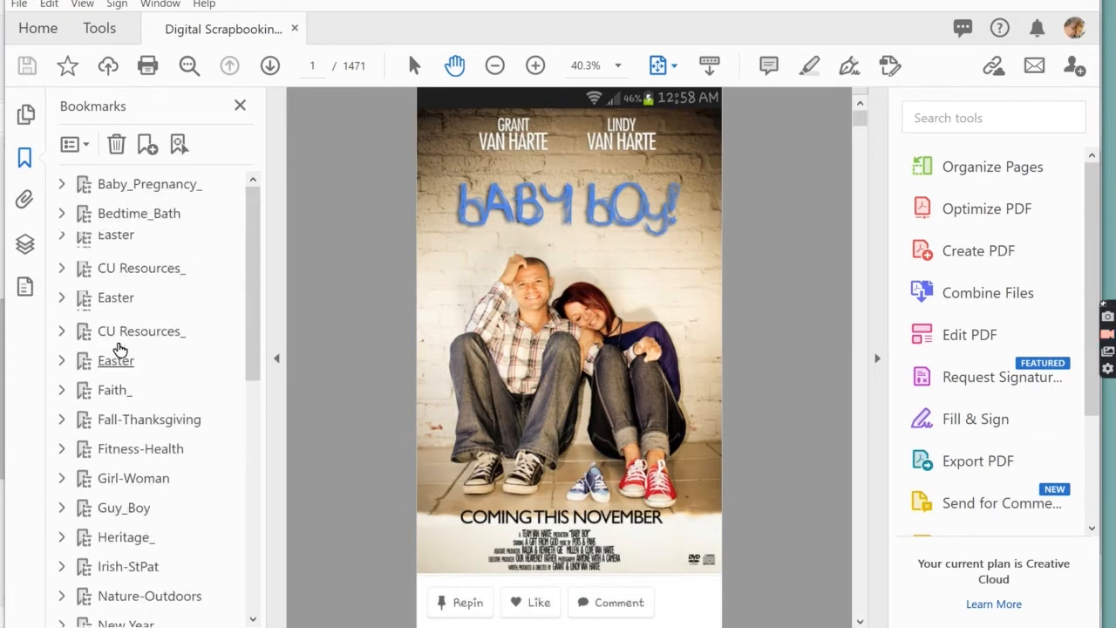
pyautogui.scroll(-6, 131, 252)
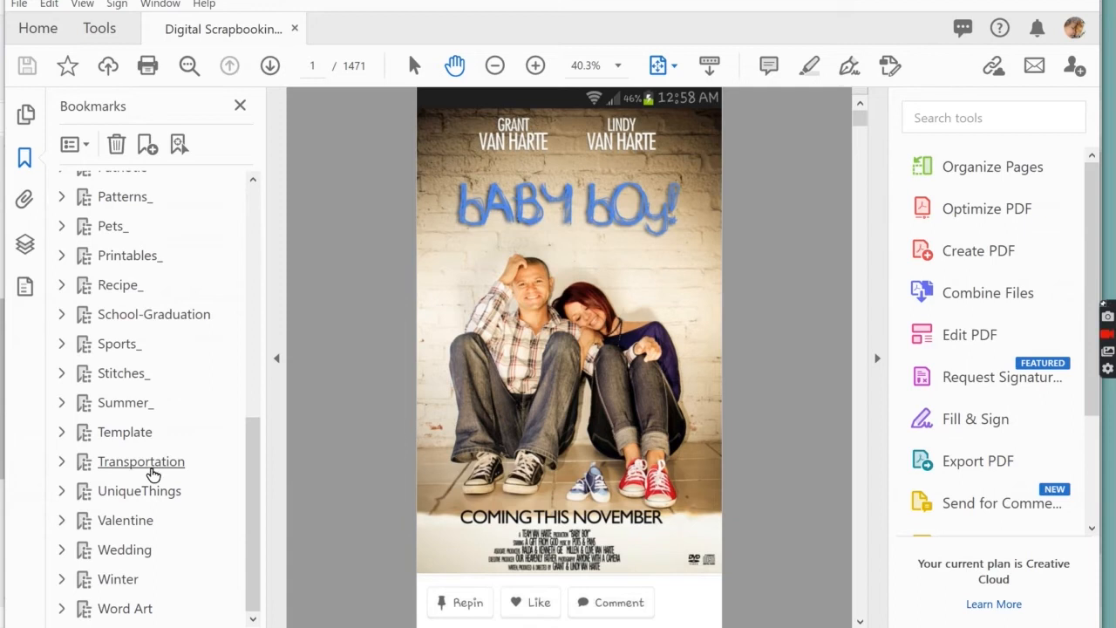
pyautogui.scroll(5, 145, 413)
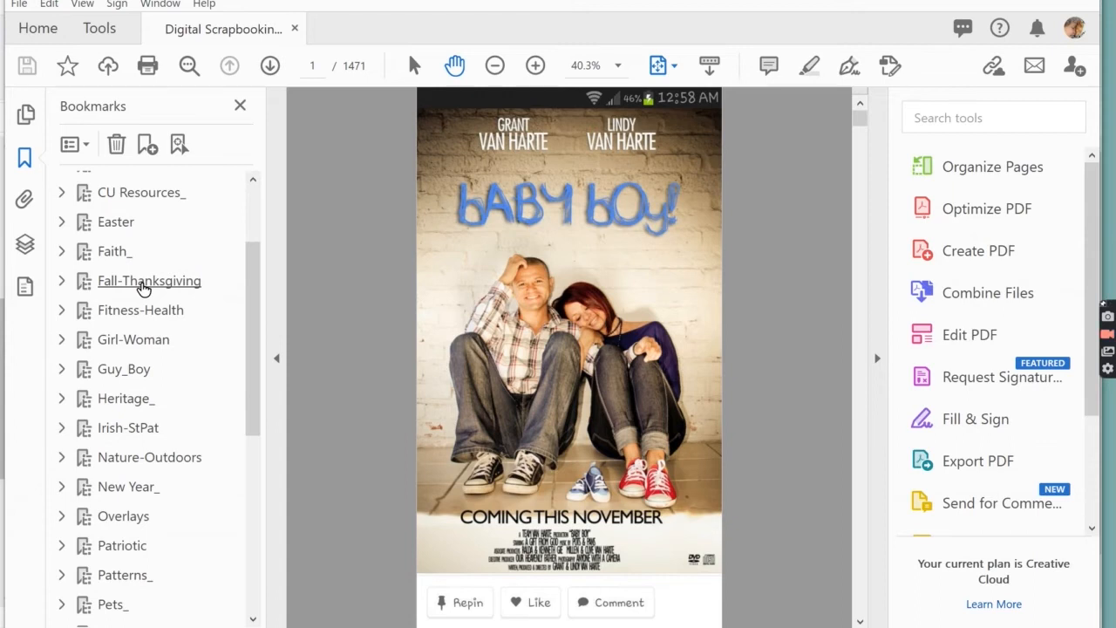
pyautogui.click(144, 280)
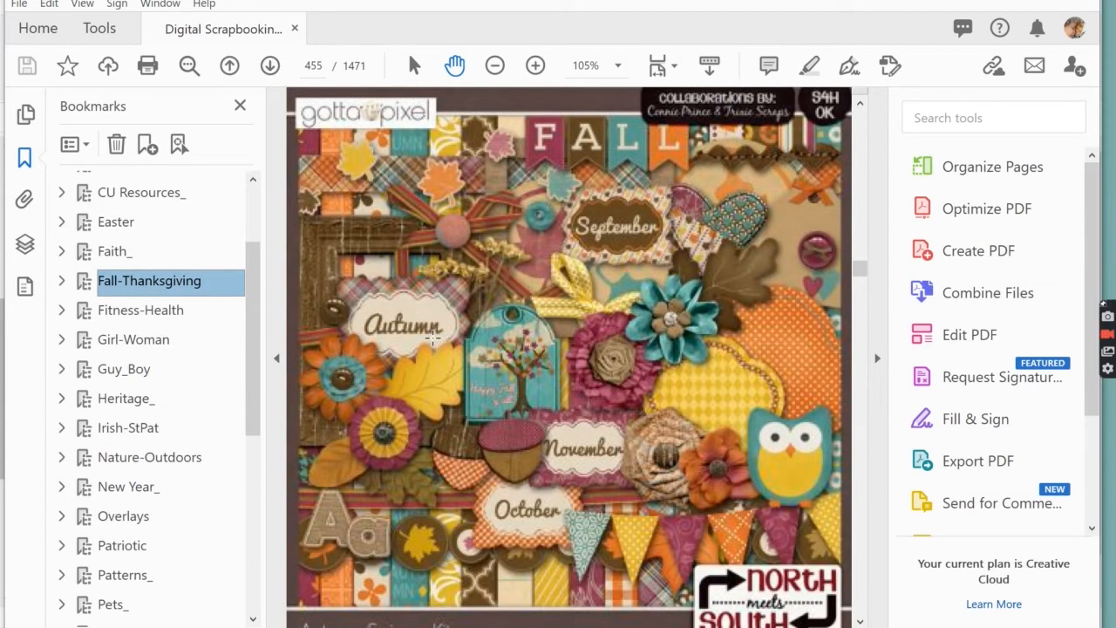
pyautogui.scroll(-2, 432, 335)
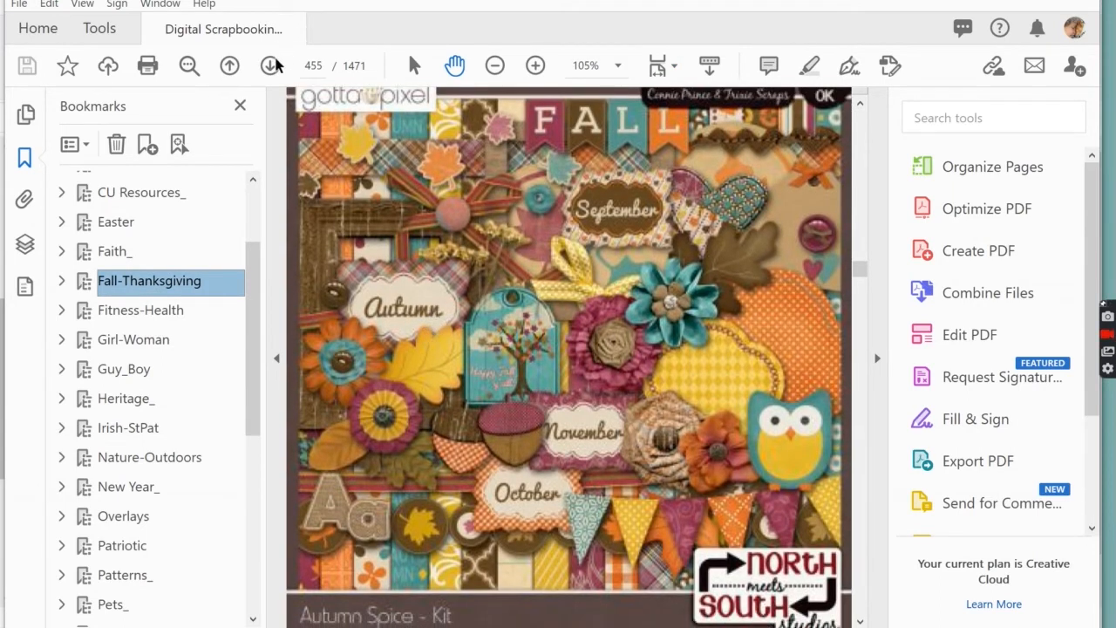
pyautogui.click(270, 66)
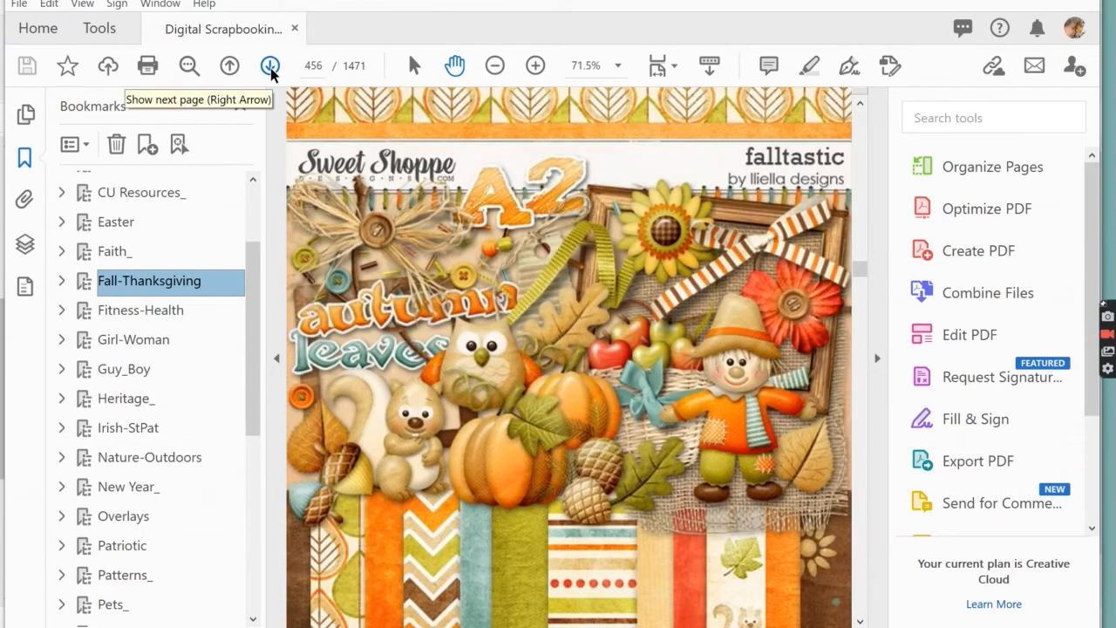
pyautogui.click(271, 68)
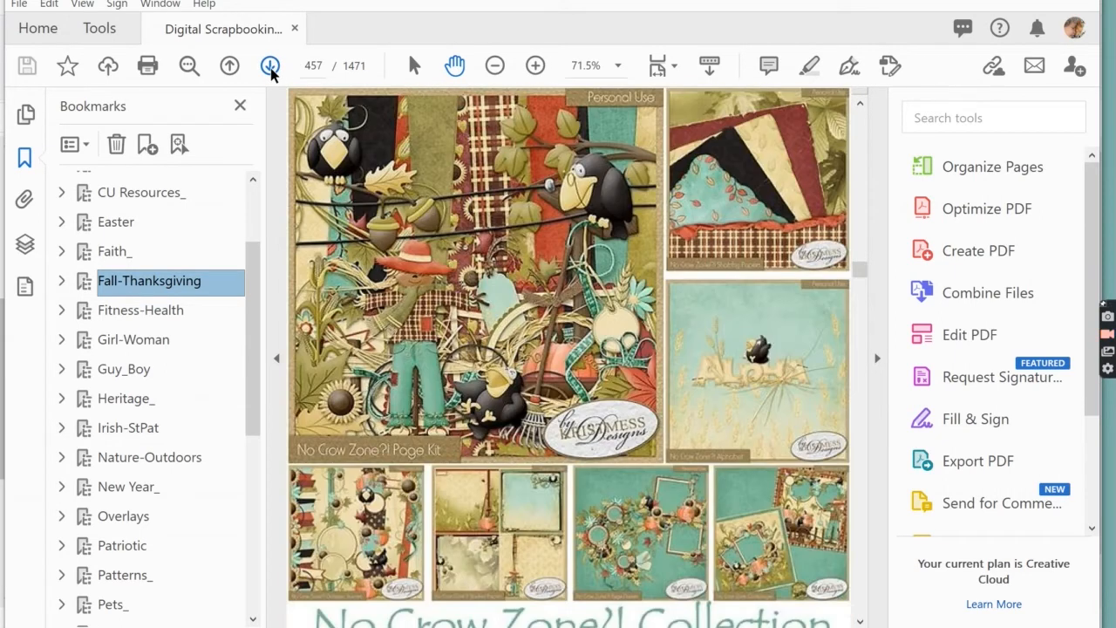
pyautogui.click(270, 66)
pyautogui.click(270, 67)
pyautogui.click(270, 66)
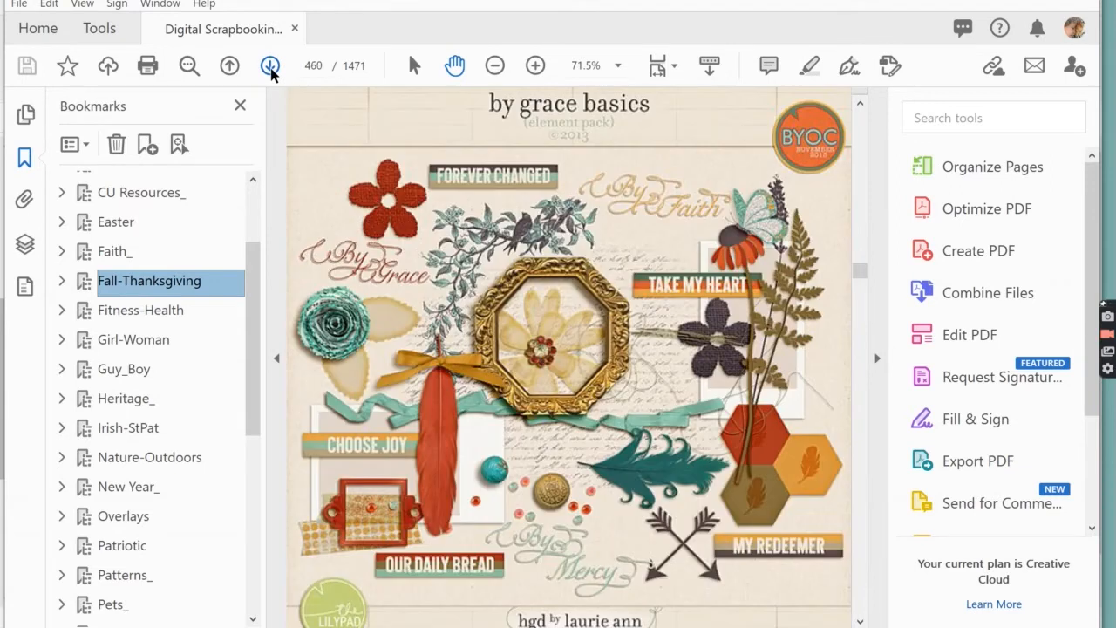
pyautogui.click(271, 66)
pyautogui.click(270, 66)
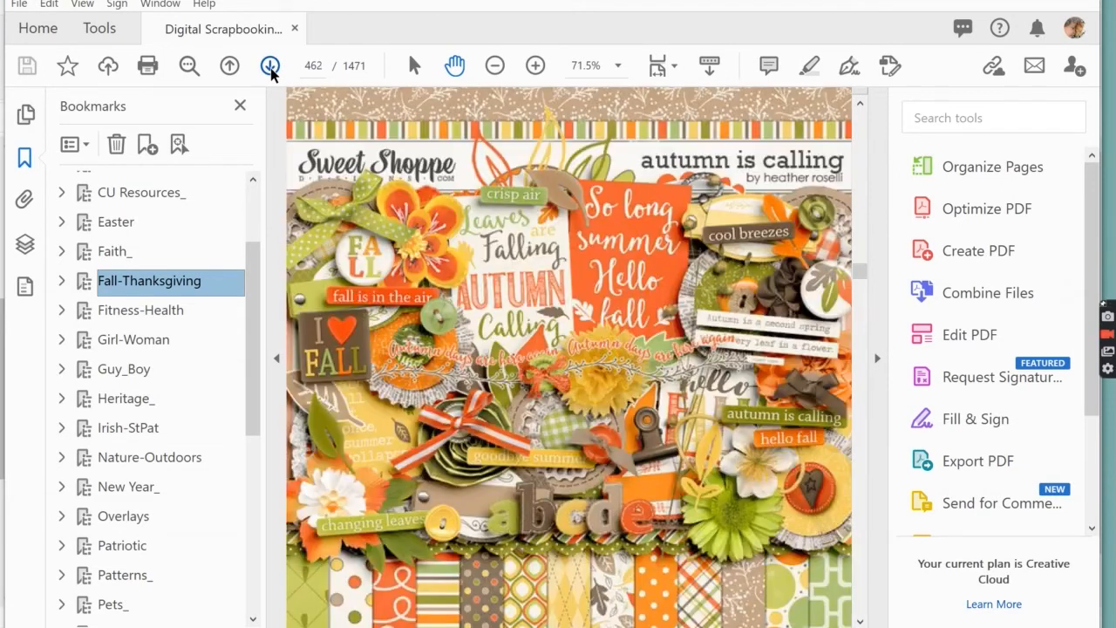
pyautogui.click(271, 66)
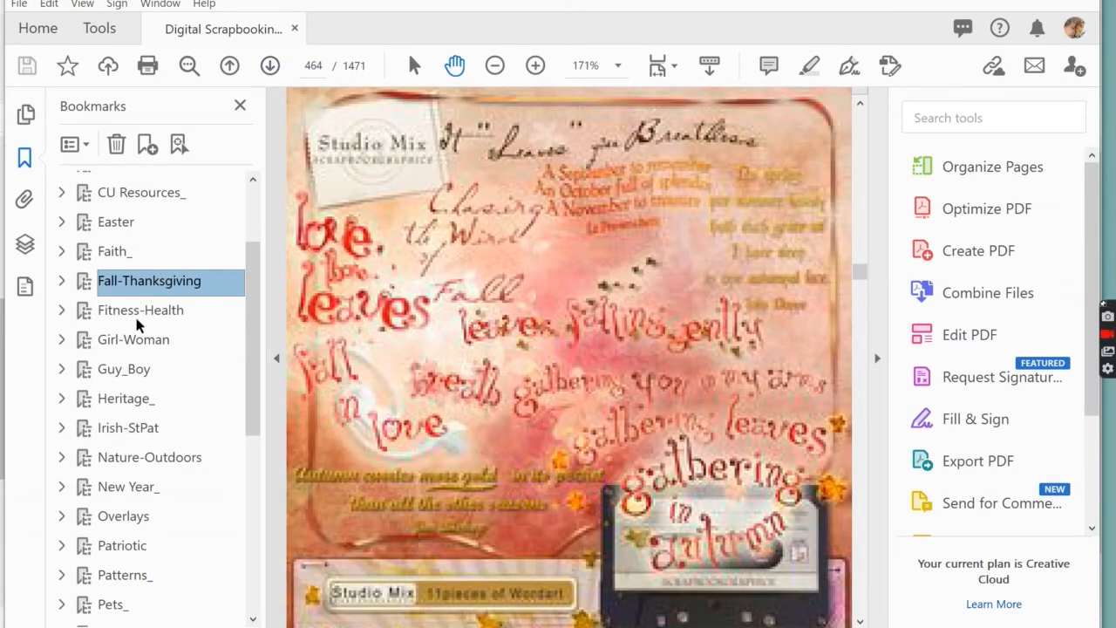
# - Go to the Girl-Woman section through its bookmark and page through its designs
pyautogui.click(127, 341)
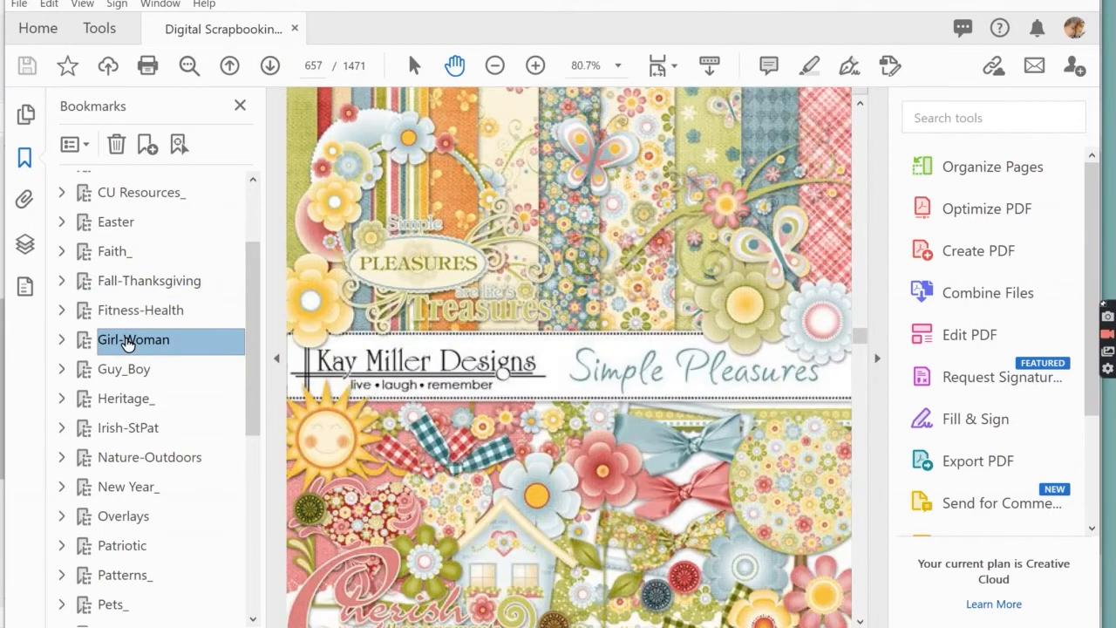
pyautogui.click(271, 66)
pyautogui.click(270, 66)
pyautogui.click(270, 66)
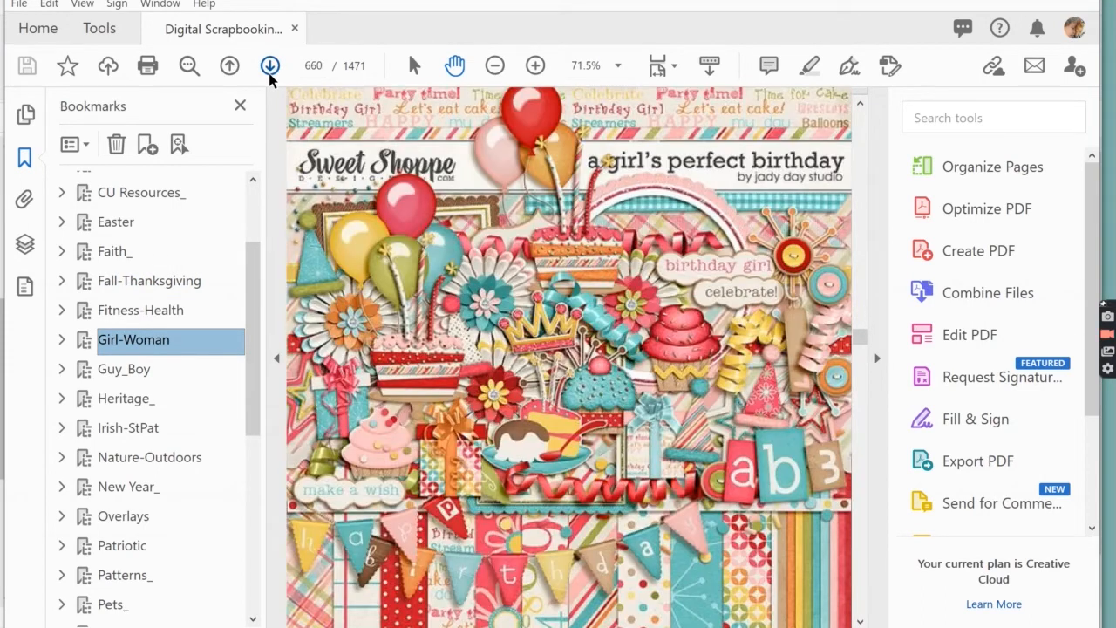
pyautogui.click(270, 66)
pyautogui.click(270, 66)
pyautogui.click(270, 66)
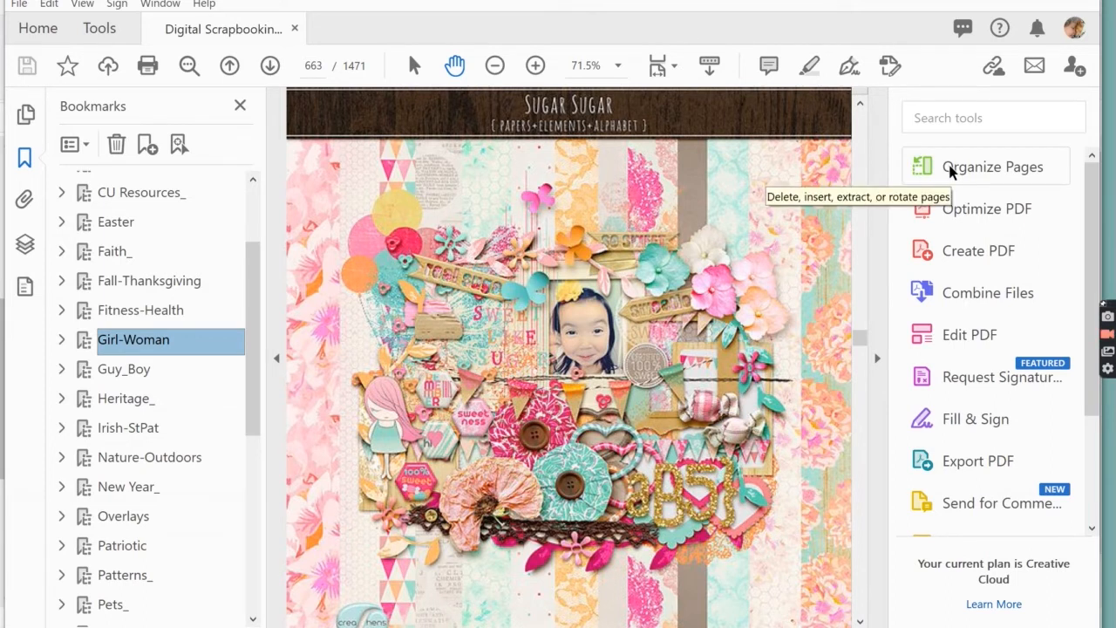
# - Browse the PDF's pages as enlarged thumbnails in Organize Pages, from page 663 onward, and return to the document view
pyautogui.click(950, 171)
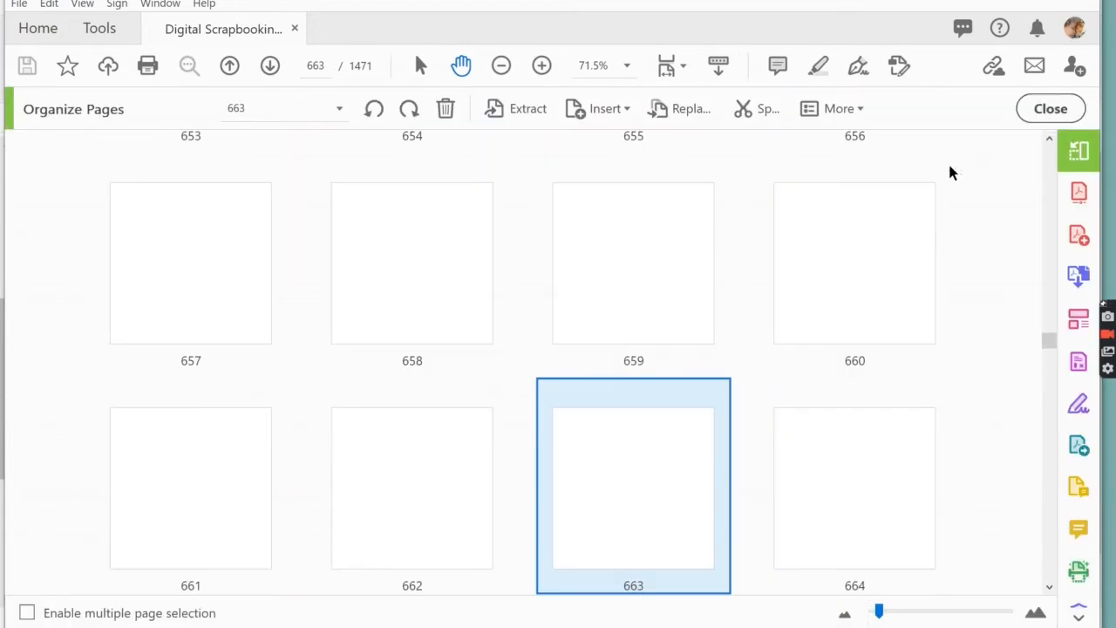
pyautogui.scroll(-1, 750, 321)
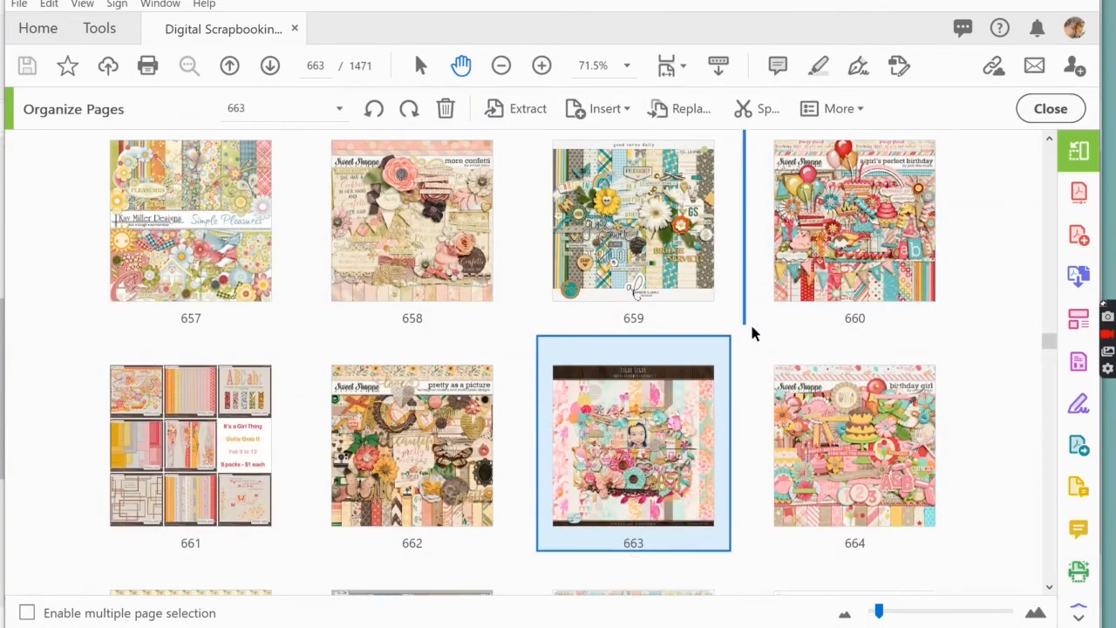
pyautogui.moveTo(879, 613); pyautogui.dragTo(909, 613)
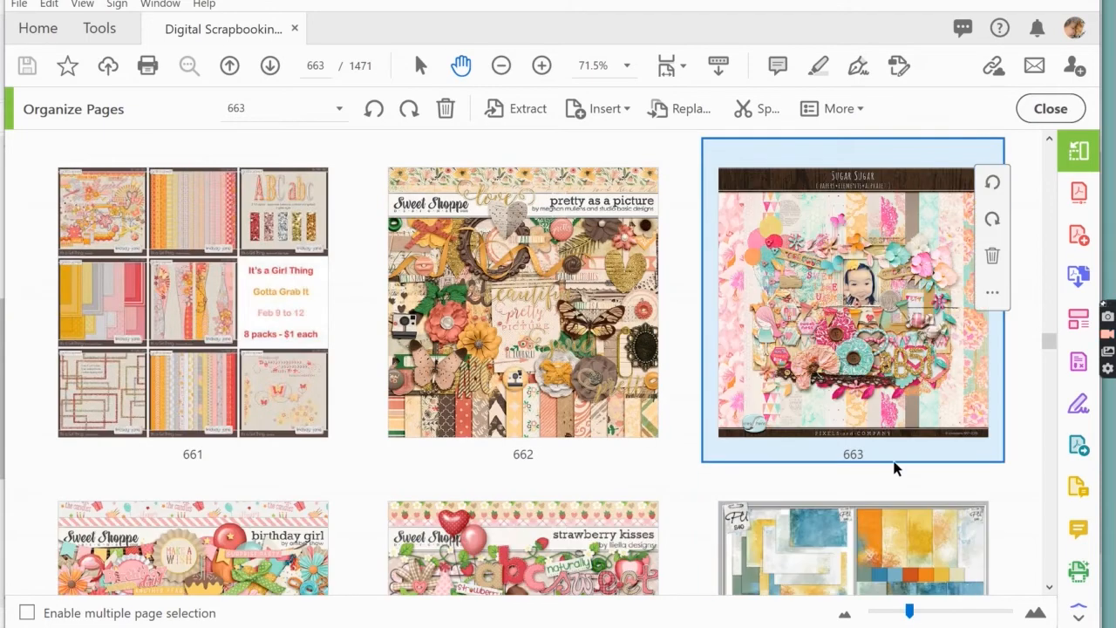
pyautogui.scroll(-3, 667, 458)
pyautogui.scroll(-7, 653, 454)
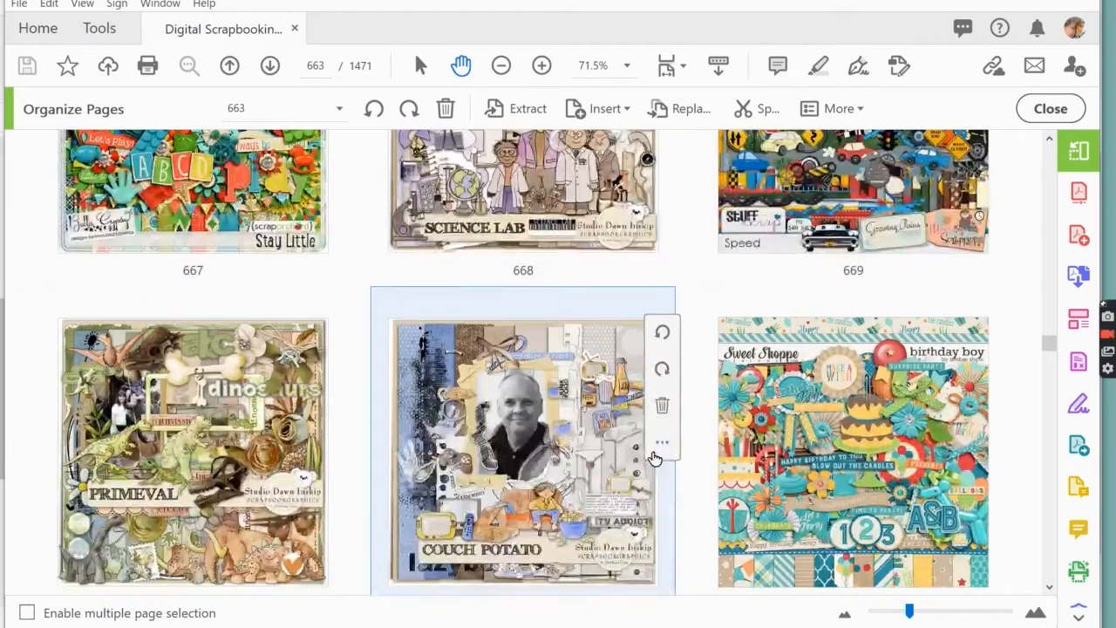
pyautogui.scroll(-2, 653, 455)
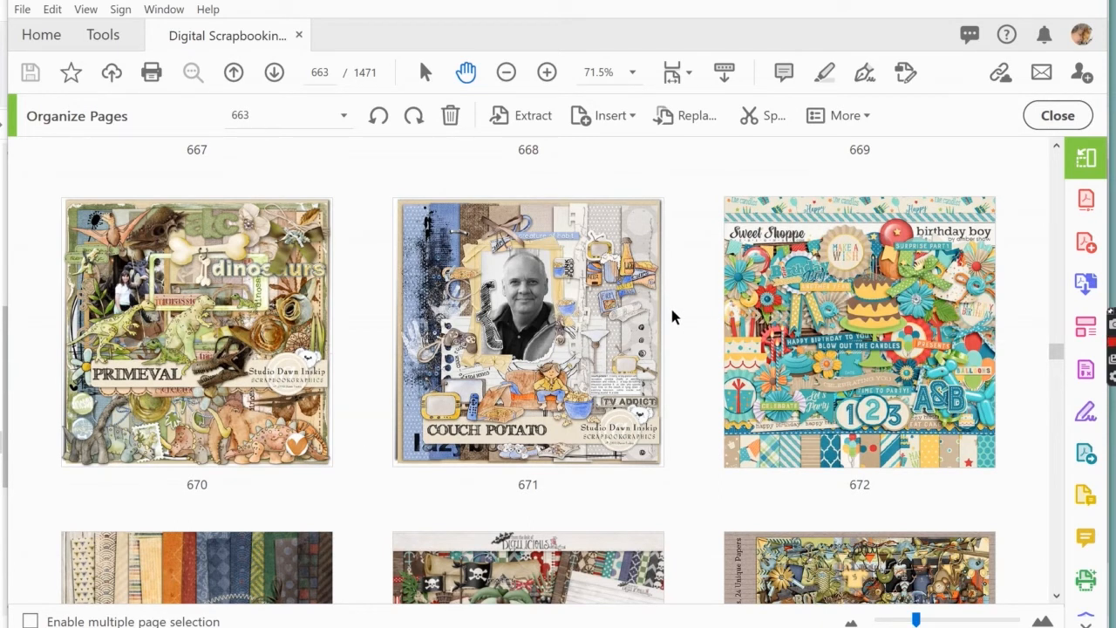
pyautogui.click(1055, 116)
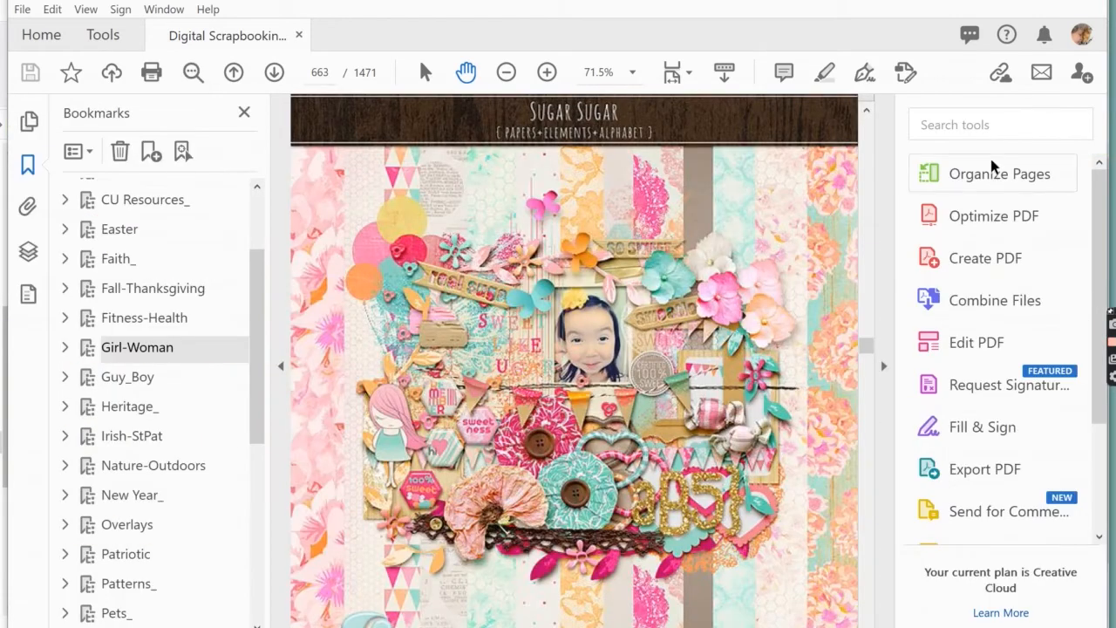
# - Optimize the scanned pages across all pages of the PDF with adaptive compression, JPEG2000 color and JBIG2 (Lossless) monochrome
pyautogui.click(956, 217)
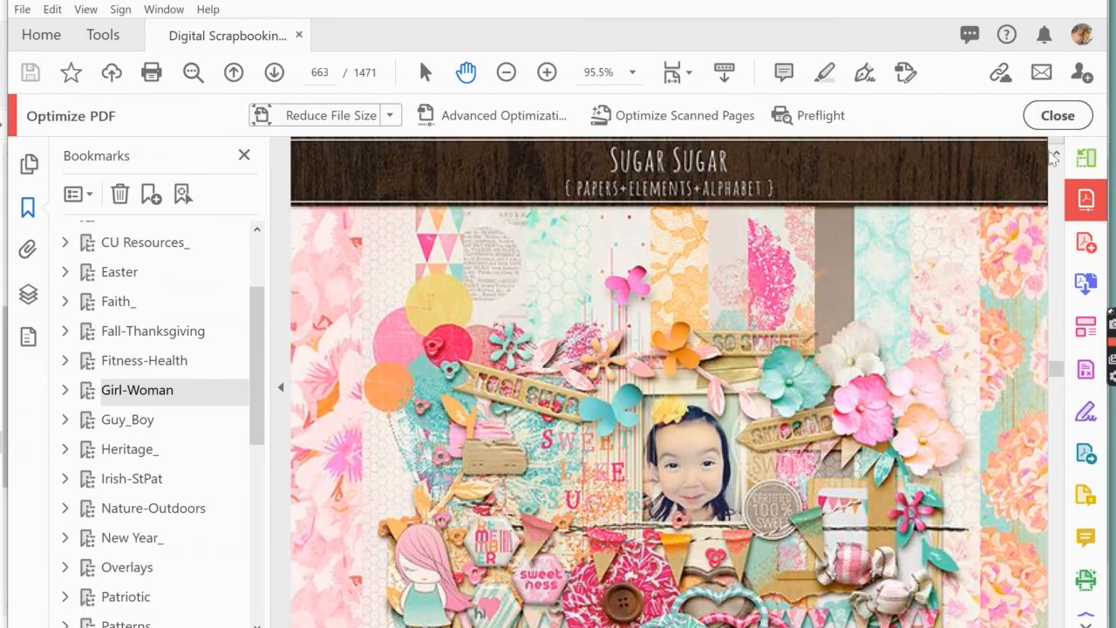
pyautogui.click(1031, 117)
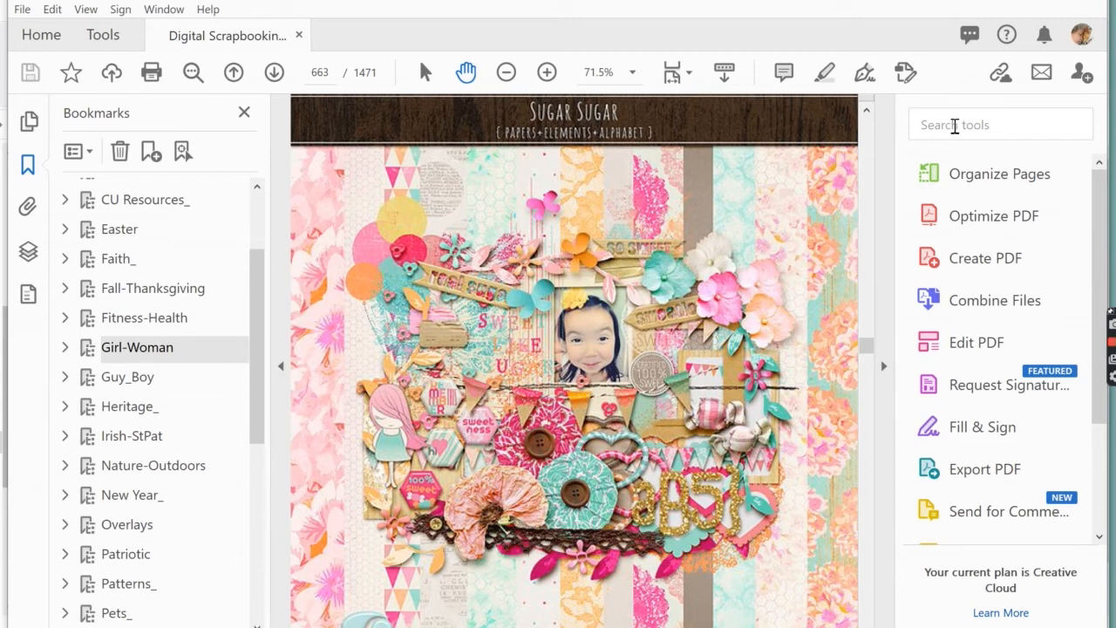
pyautogui.click(970, 220)
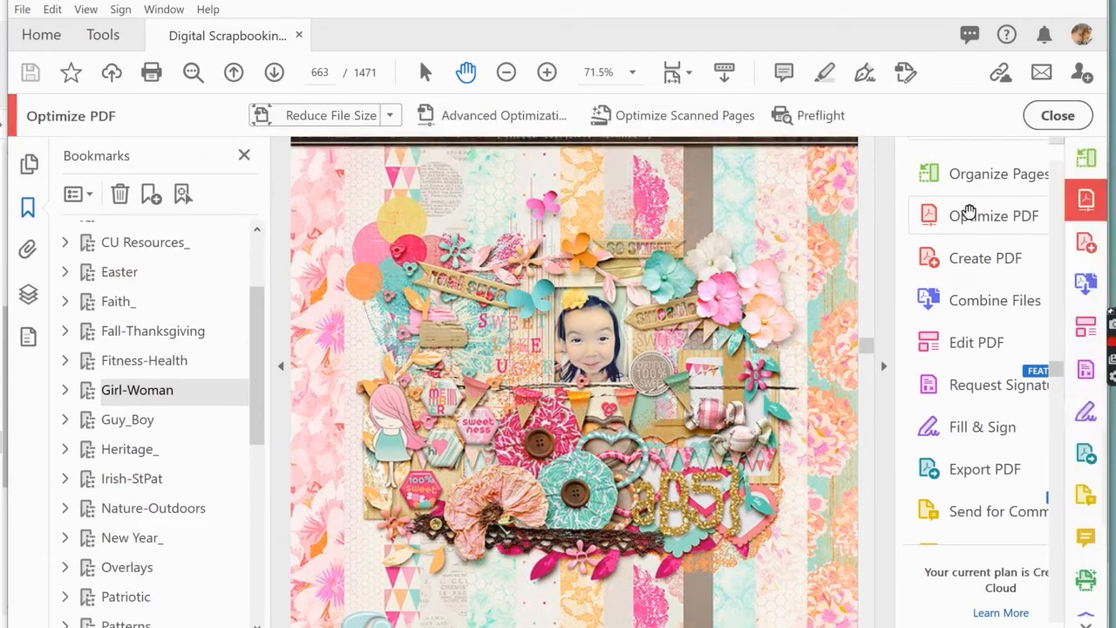
pyautogui.click(689, 115)
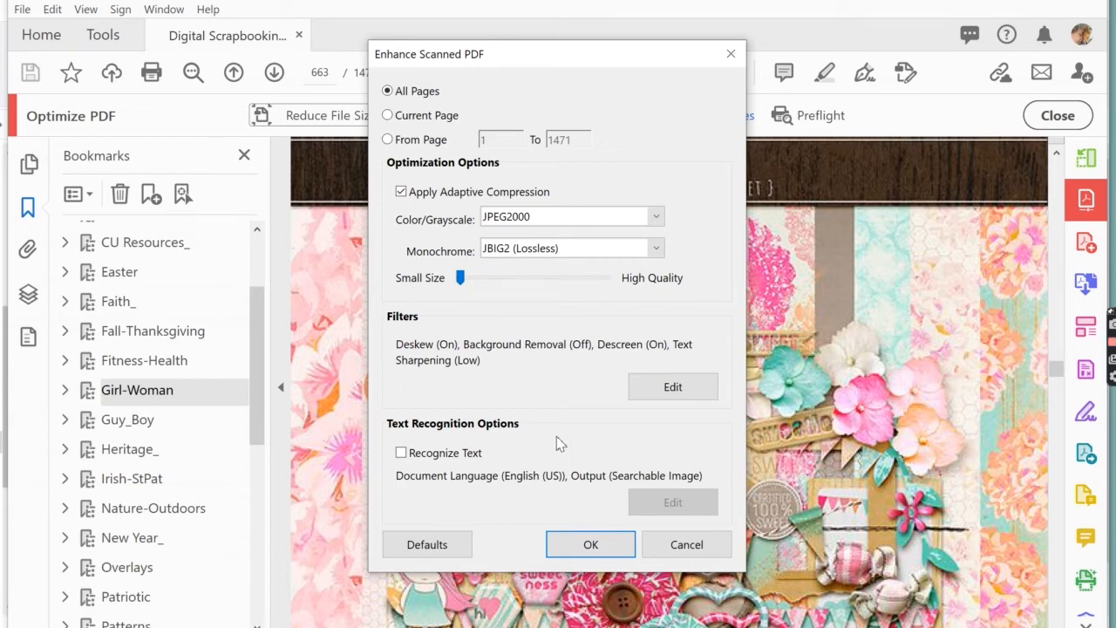
pyautogui.click(587, 542)
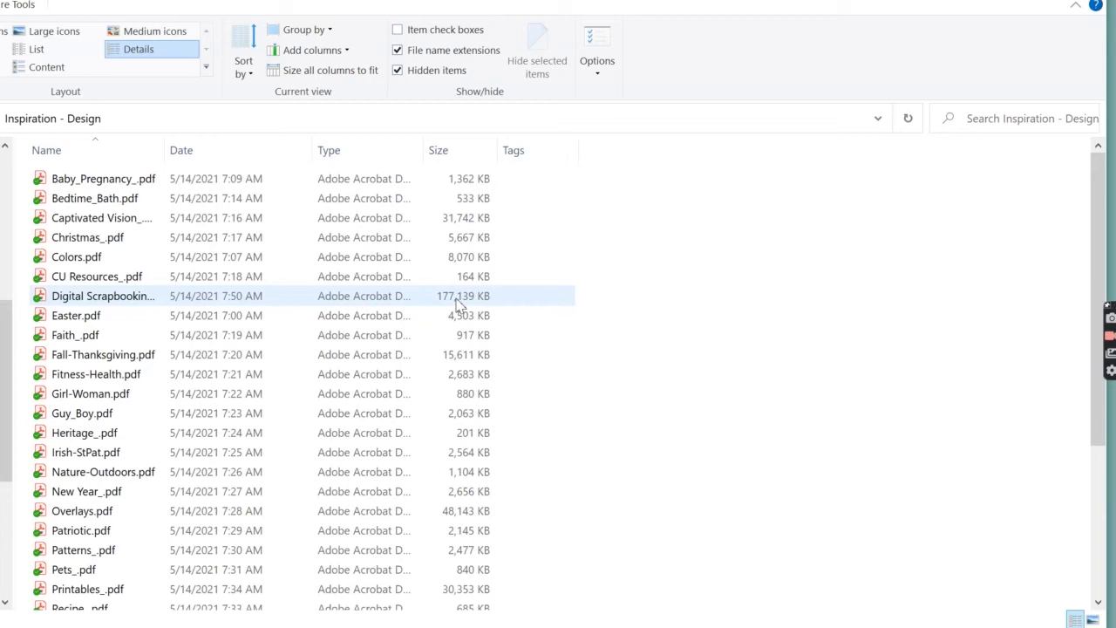
# - In File Explorer, select every PDF in Inspiration - Design except Digital Scrapbooking Design Inspiration.pdf, and widen the Name column to show full file names
pyautogui.click(110, 182)
pyautogui.hotkey('ctrl', 'a')
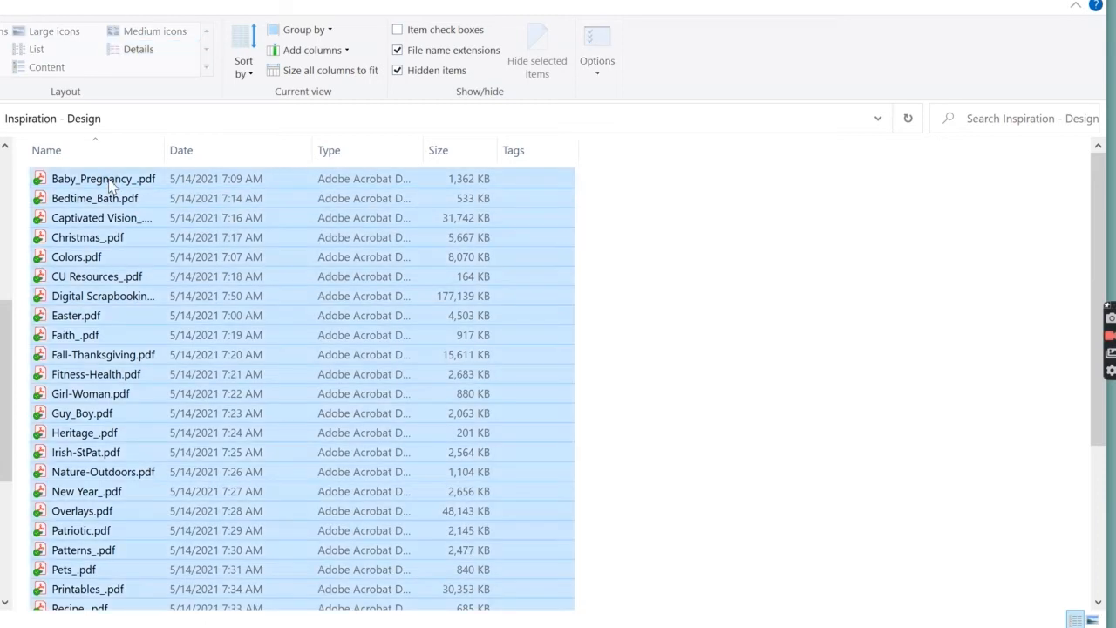
pyautogui.keyDown('ctrl'); pyautogui.click(135, 301); pyautogui.keyUp('ctrl')
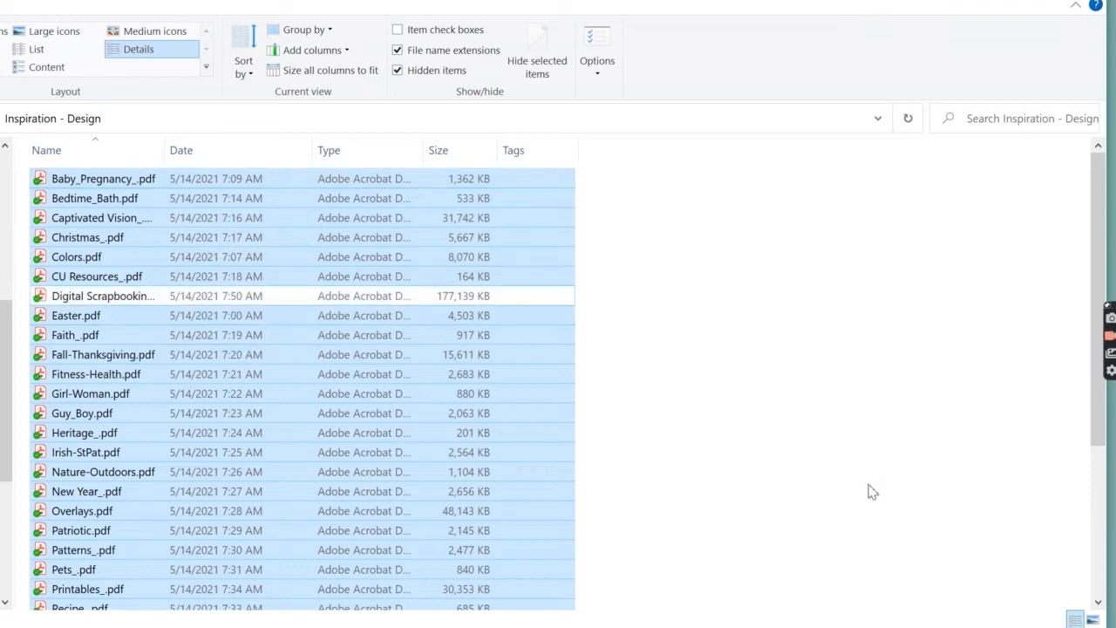
pyautogui.moveTo(171, 151); pyautogui.dragTo(329, 155)
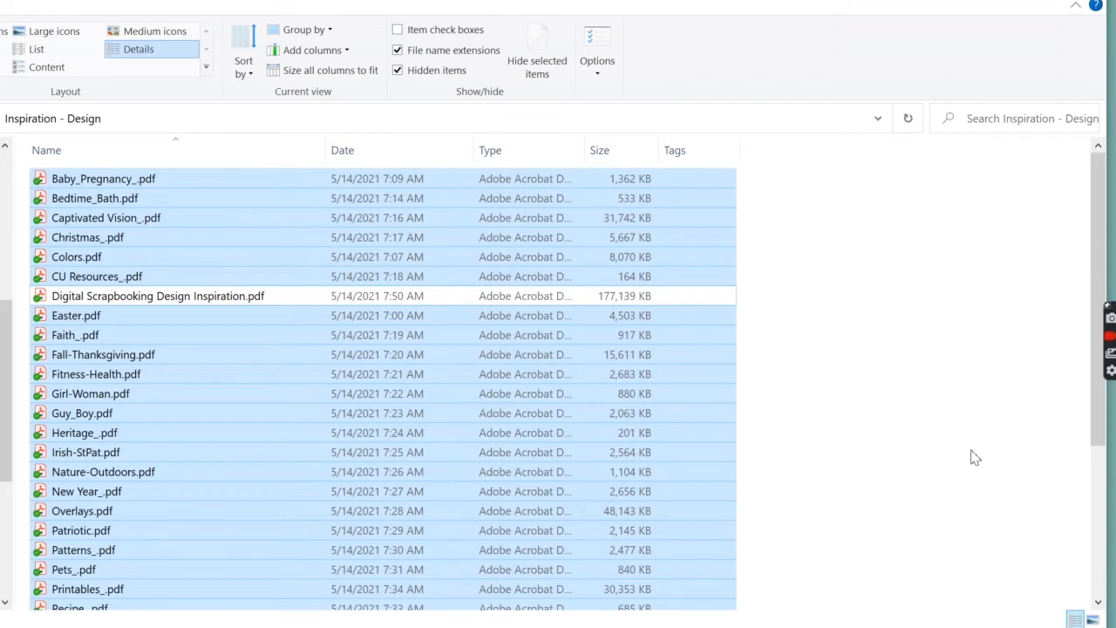
# - Delete the selected individual source PDFs from the Inspiration - Design folder, keeping only Digital Scrapbooking Design Inspiration.pdf
pyautogui.press('Delete')
pyautogui.click(506, 341)
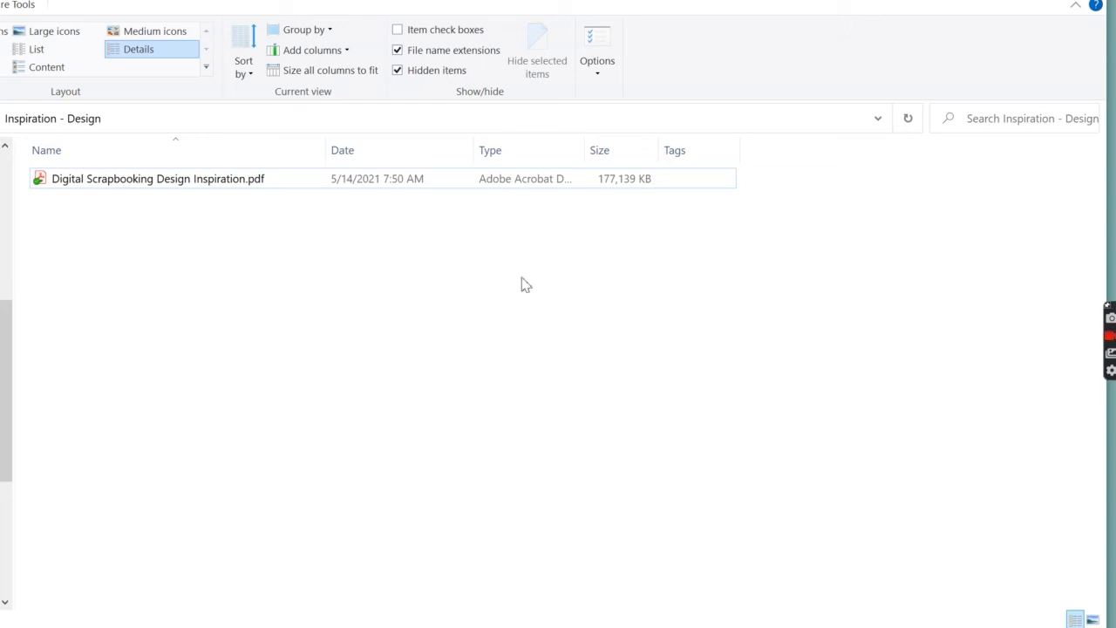
# - Switch back to Adobe Acrobat, close the Optimize PDF tool and save the combined Digital Scrapbooking Design Inspiration PDF
pyautogui.hotkey('alt', 'Tab')
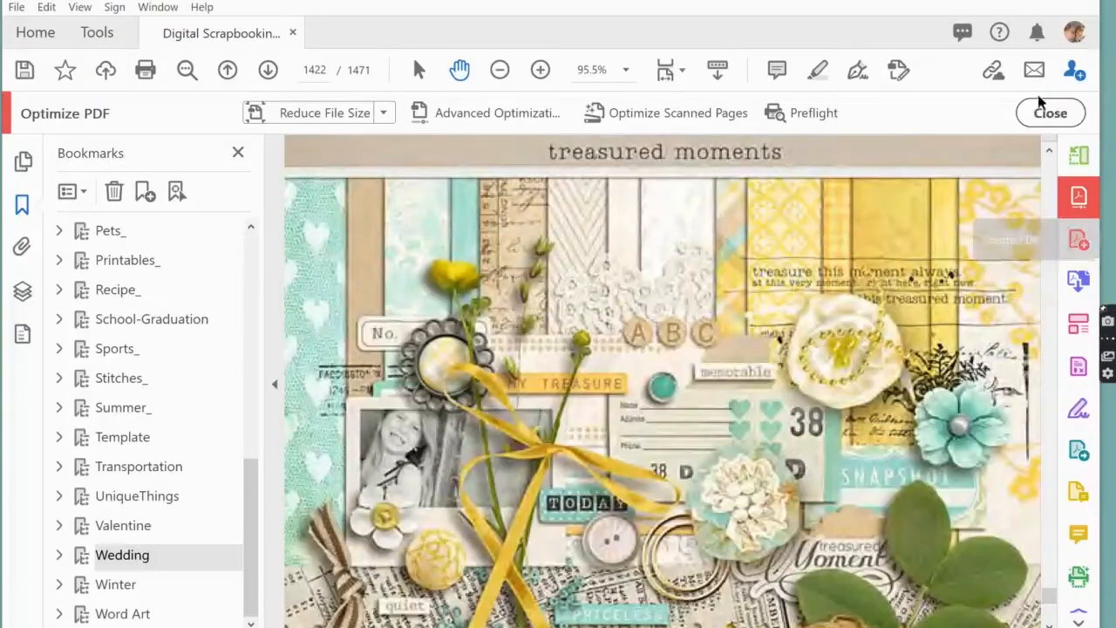
pyautogui.click(1049, 112)
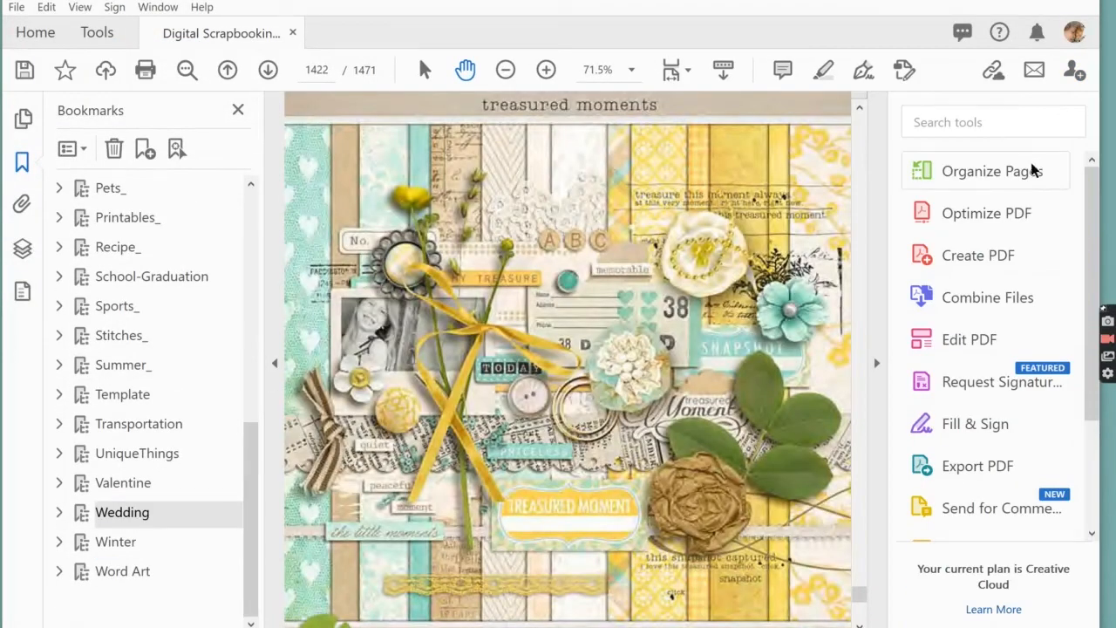
pyautogui.click(23, 73)
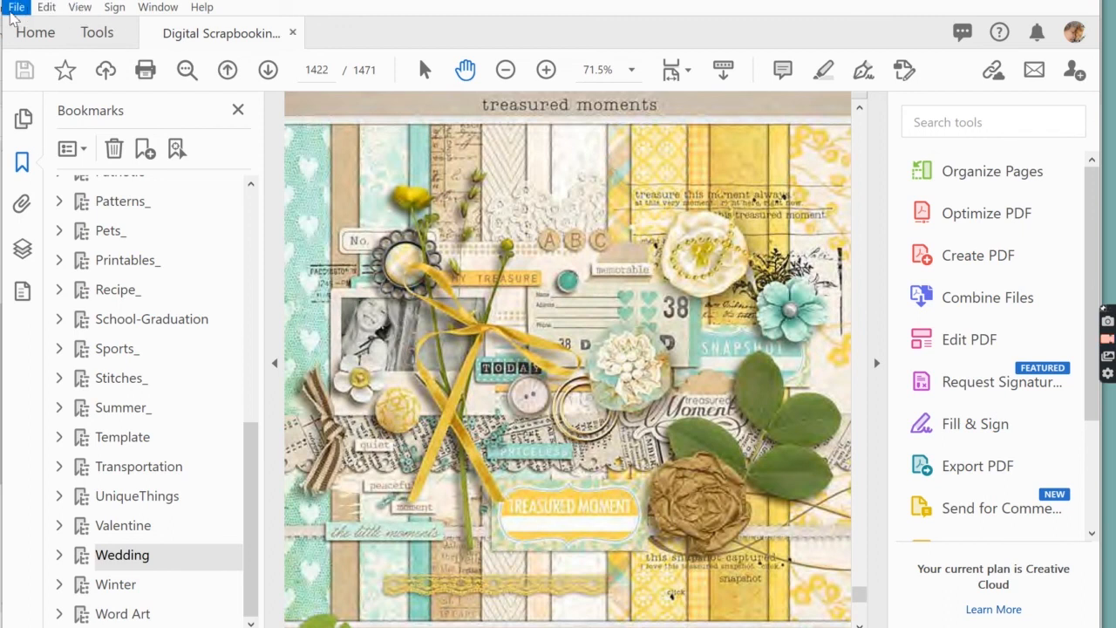
# - In the document properties, set the PDF's initial view to open with Bookmarks Panel and Page
pyautogui.click(16, 7)
pyautogui.click(94, 409)
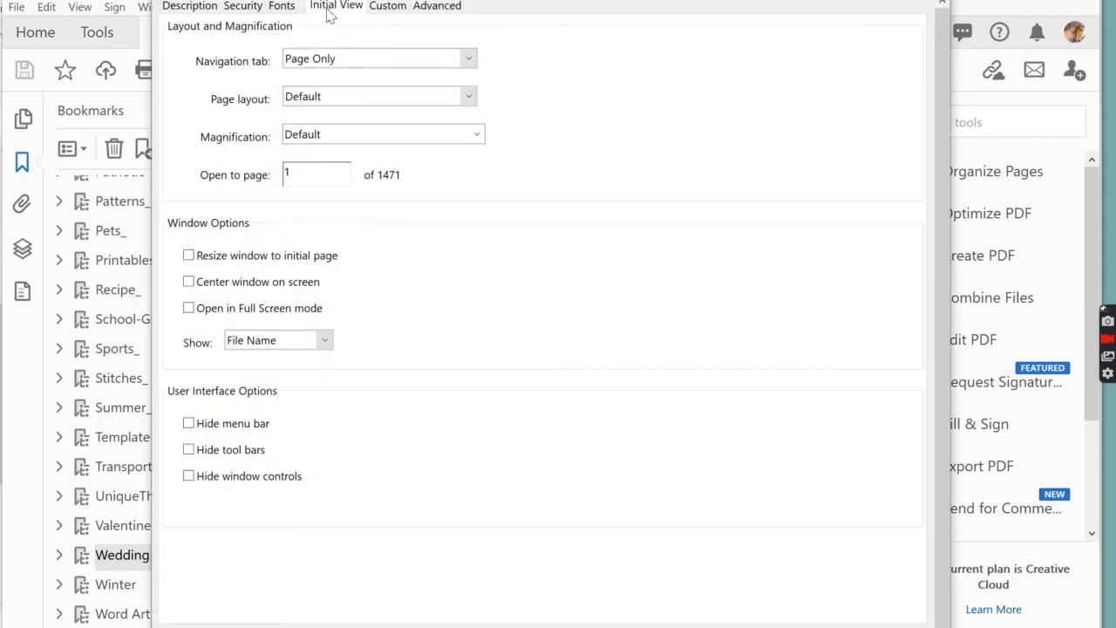
pyautogui.click(338, 61)
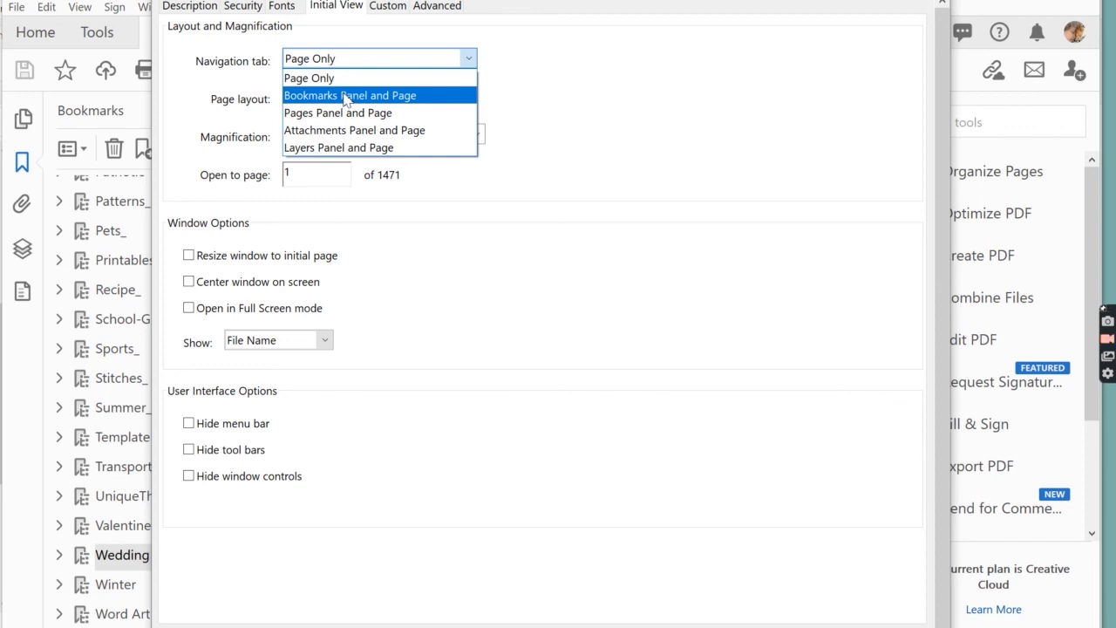
pyautogui.click(346, 96)
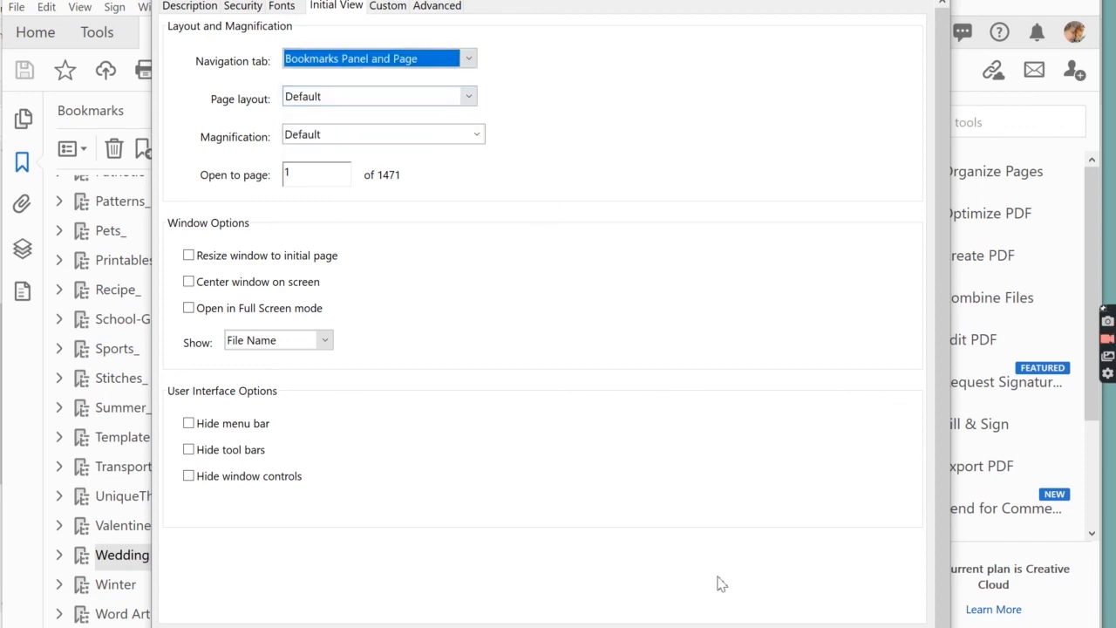
pyautogui.press('Return')
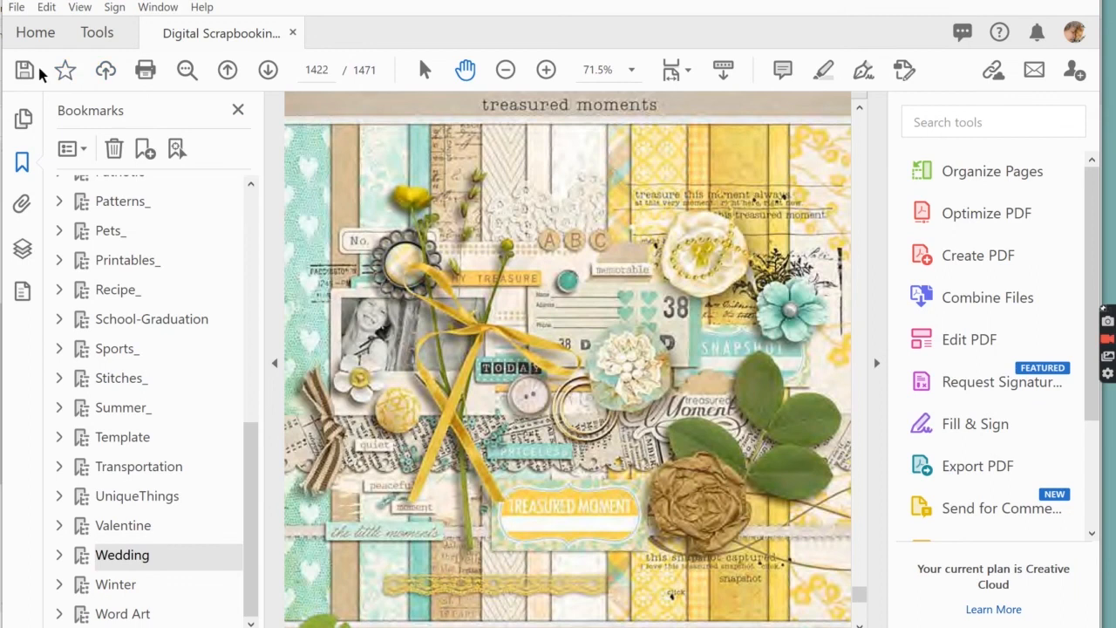